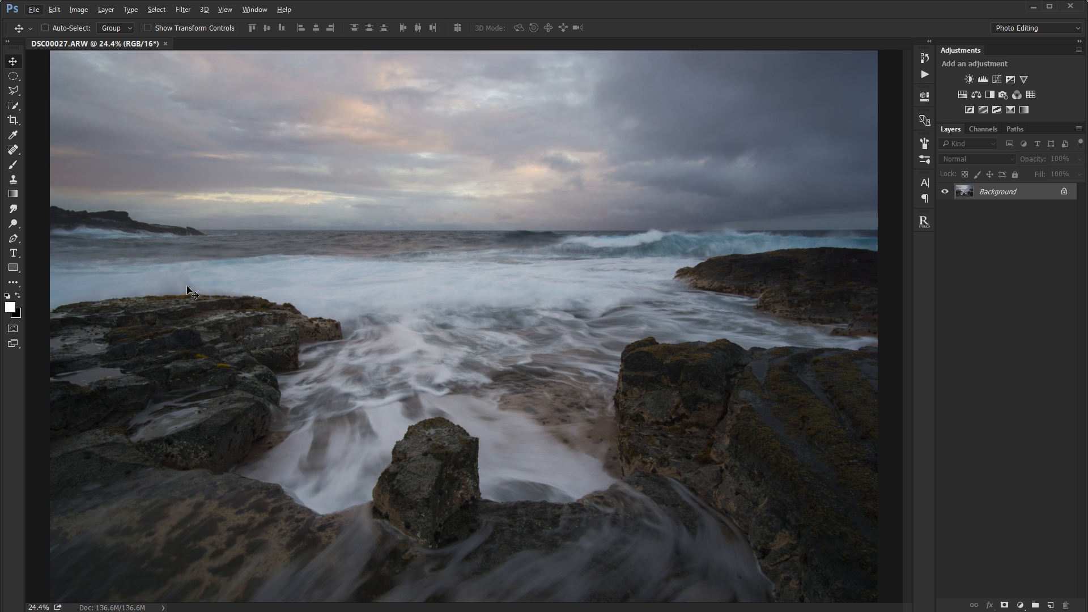
Try to clone out the dark spray above the left rock directly on the Background layer, and undo the cloning.
scroll(187, 287, up, 2)
scroll(178, 286, up, 3)
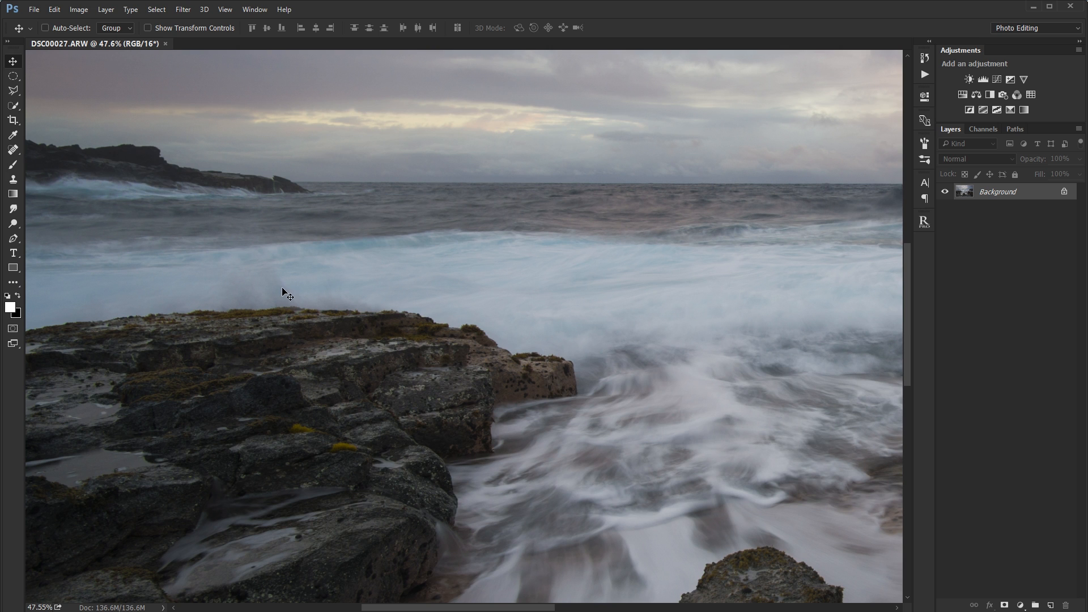
drag(342, 296, 411, 338)
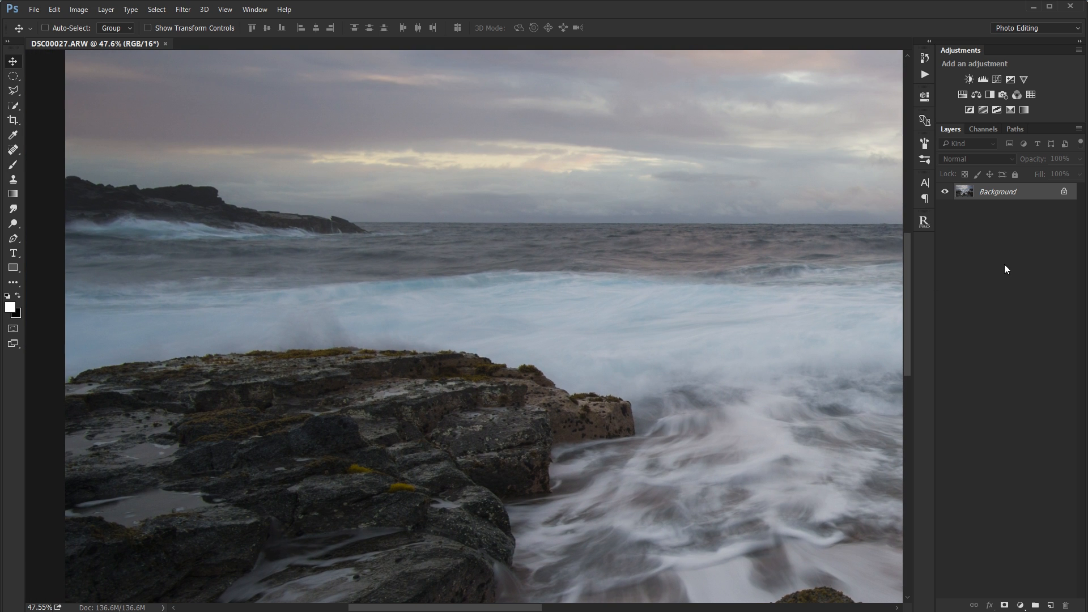
click(15, 178)
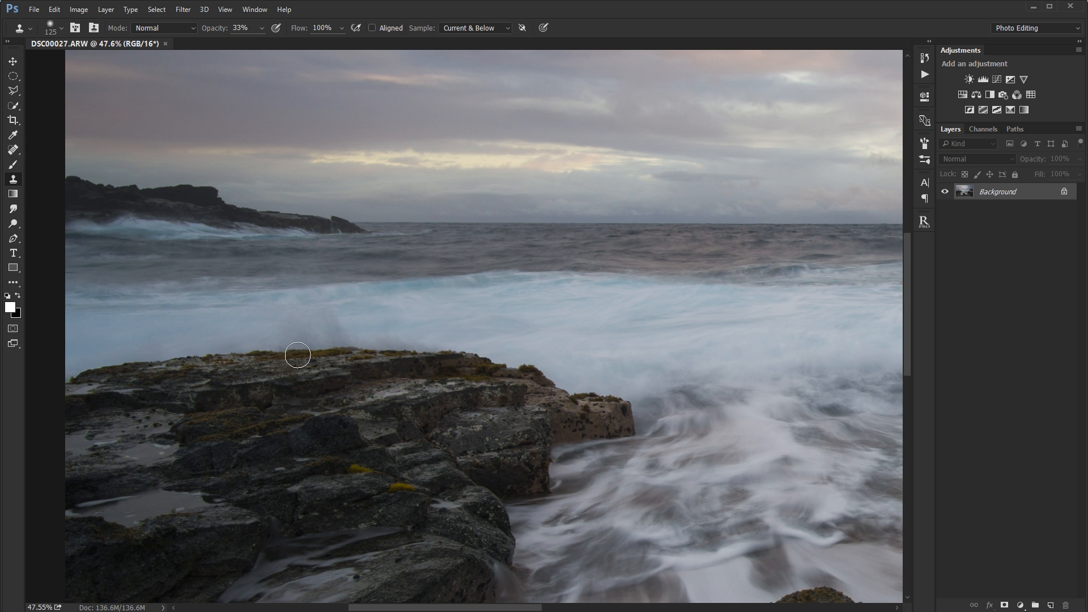
alt+click(452, 326)
mouse_move(307, 330)
mouse_down()
mouse_move(350, 330)
mouse_move(285, 334)
mouse_move(338, 335)
mouse_up()
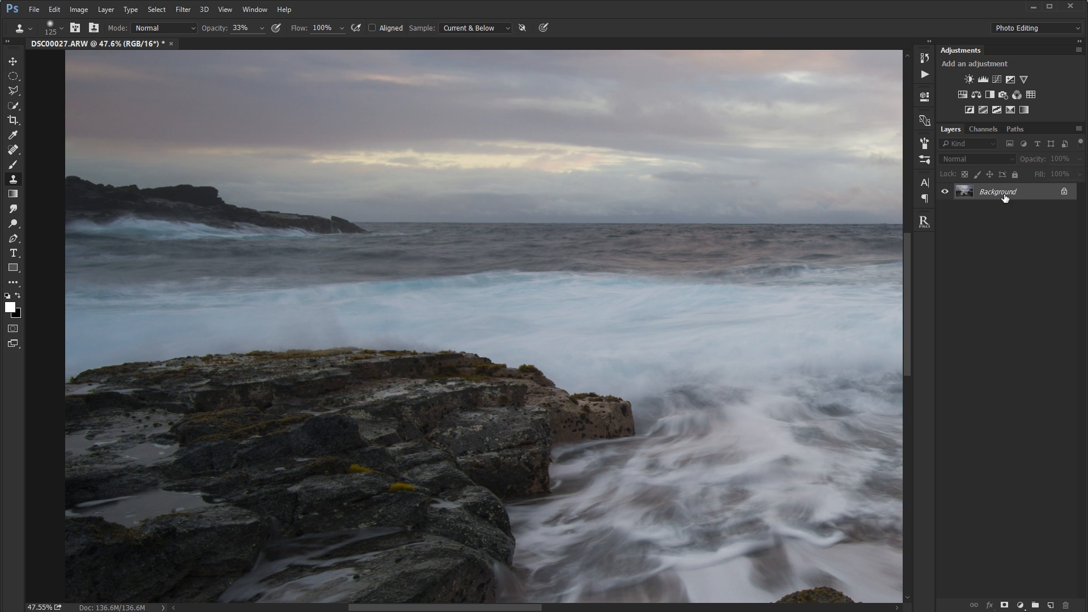
key(ctrl+z)
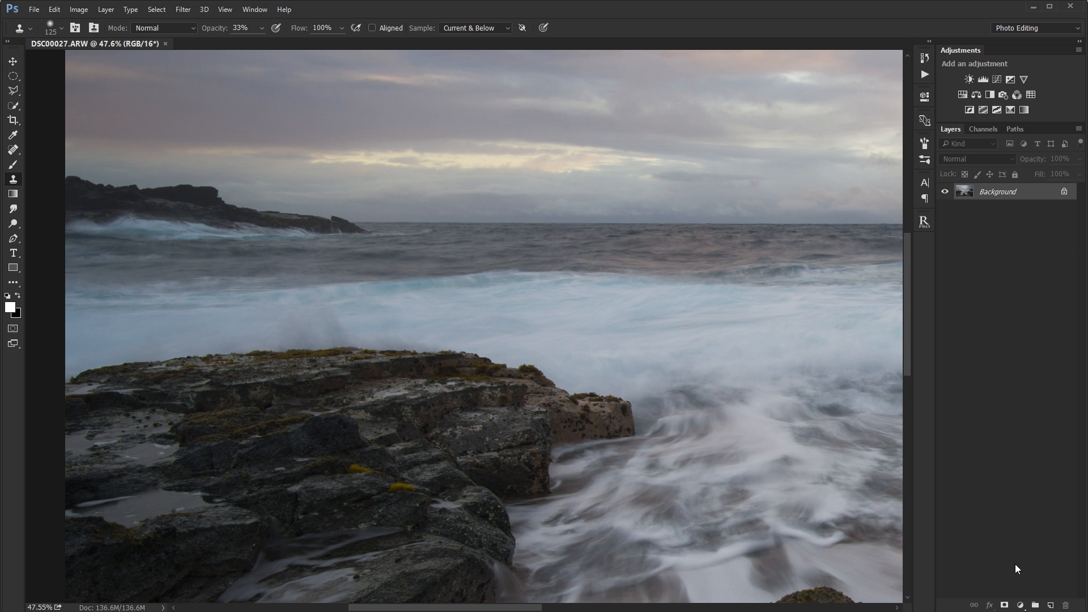
Add an empty layer, and use the Background layer to quick-select everything except the upper part of the left rock.
click(1049, 605)
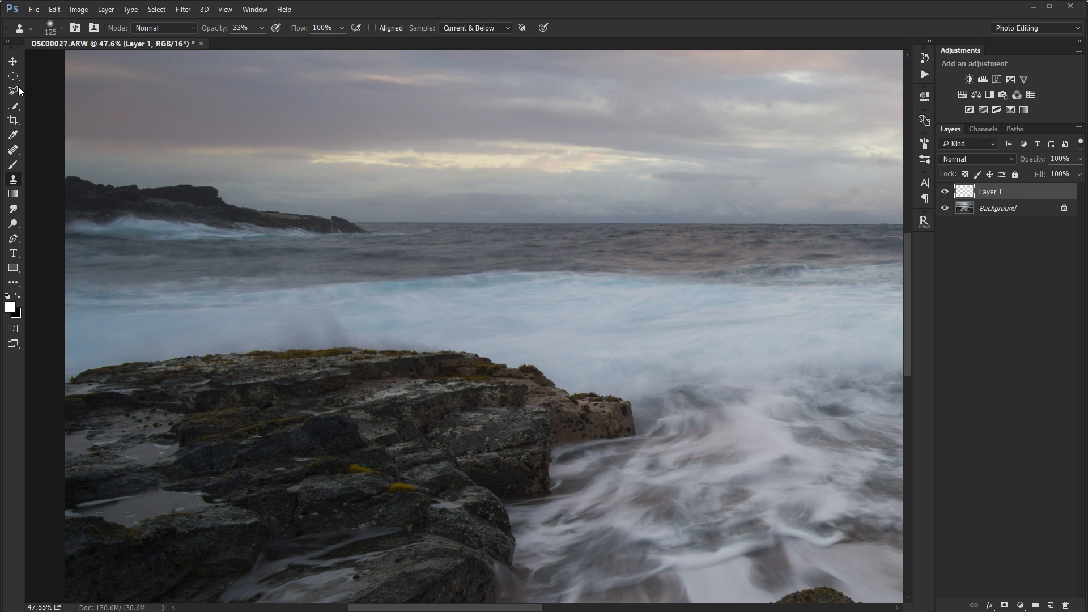
click(13, 106)
click(998, 211)
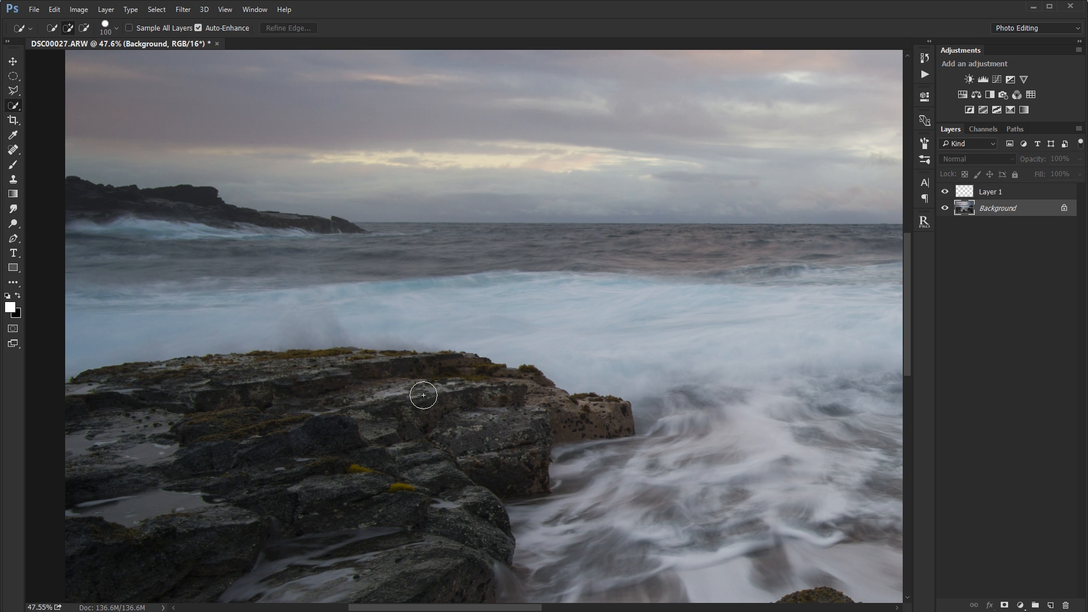
mouse_move(423, 395)
mouse_down()
mouse_move(241, 386)
mouse_move(161, 418)
mouse_move(501, 416)
mouse_move(382, 355)
mouse_up()
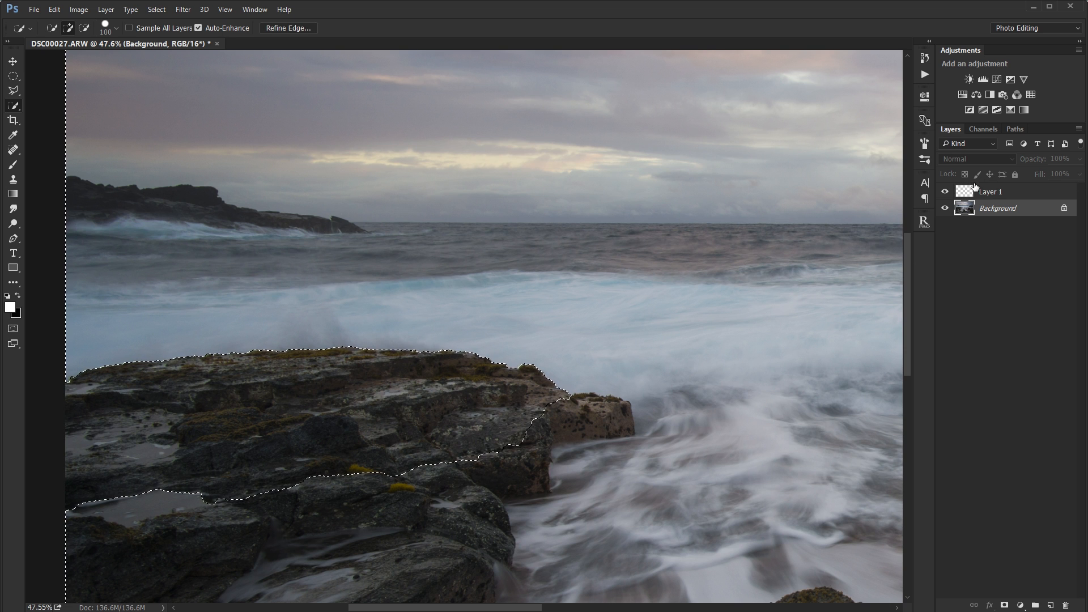
Clone clean water over the dark spray above the left rock on Layer 1, and clear the selection.
click(975, 189)
click(14, 179)
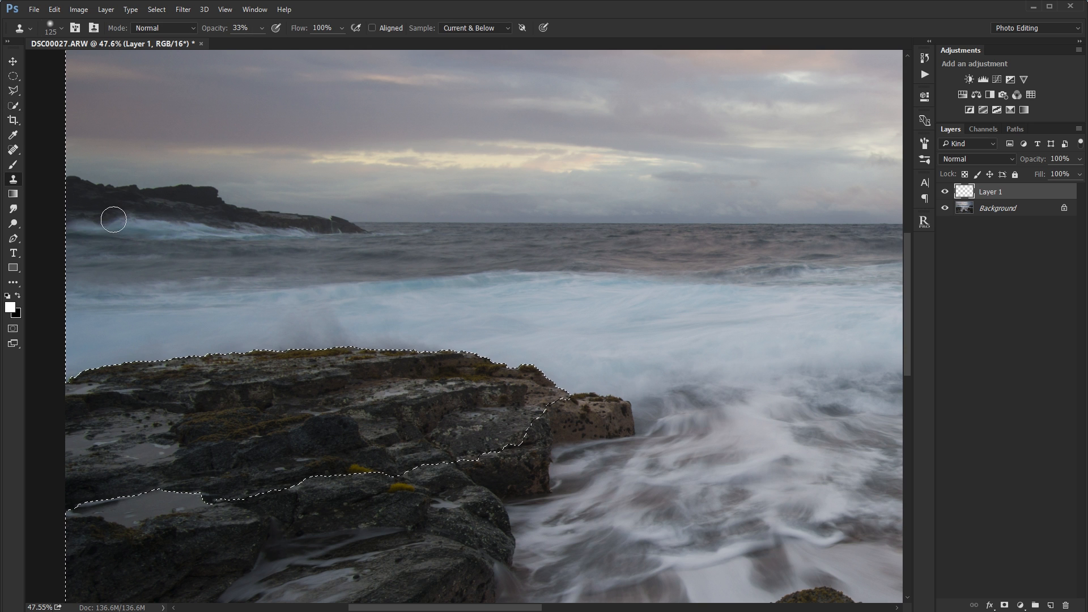
alt+click(451, 323)
drag(361, 335, 257, 332)
alt+click(403, 314)
alt+click(442, 325)
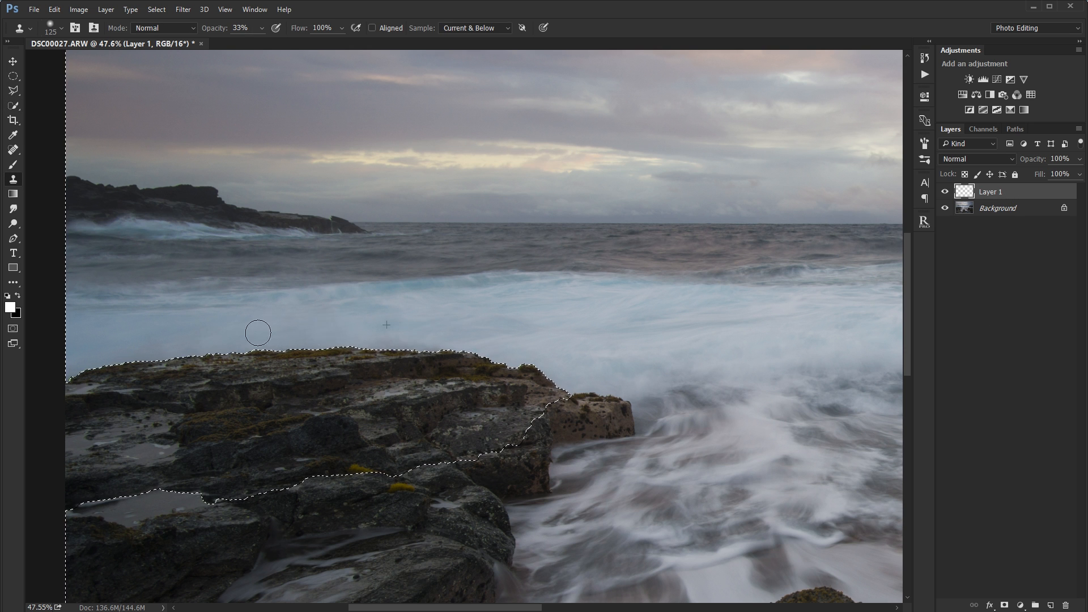
key(ctrl+0)
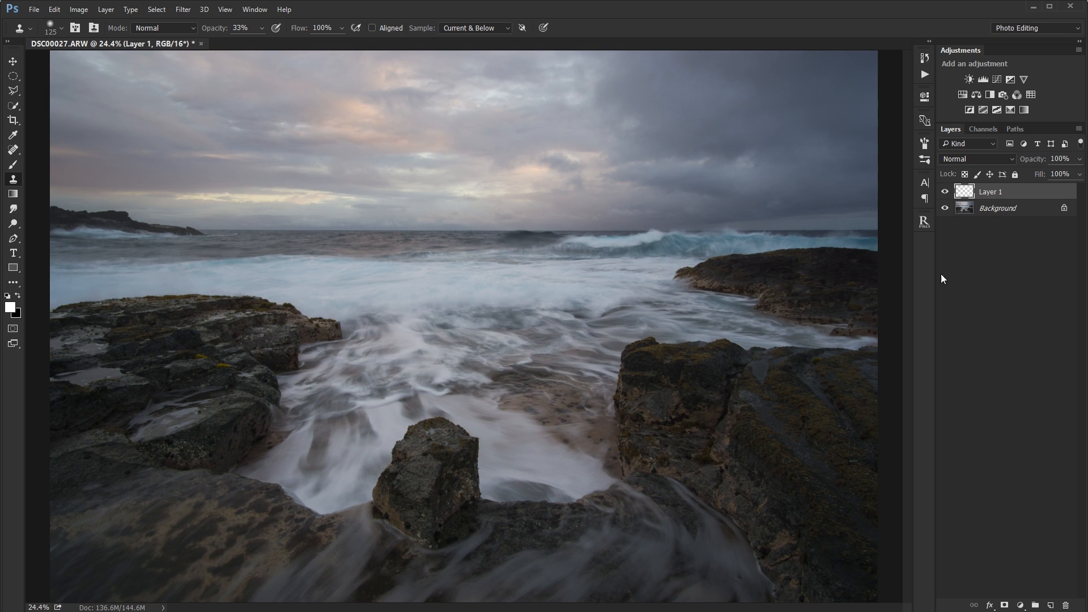
Compare the photo with Layer 1 hidden and shown, examining the cloned area above the left rock.
click(945, 192)
scroll(187, 297, up, 3)
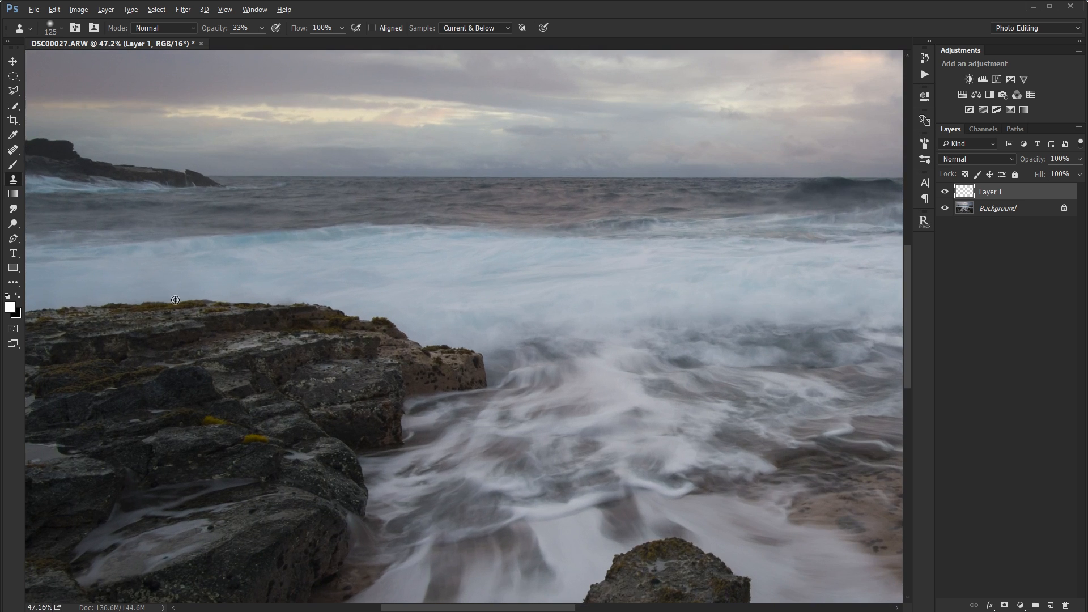
scroll(189, 300, down, 3)
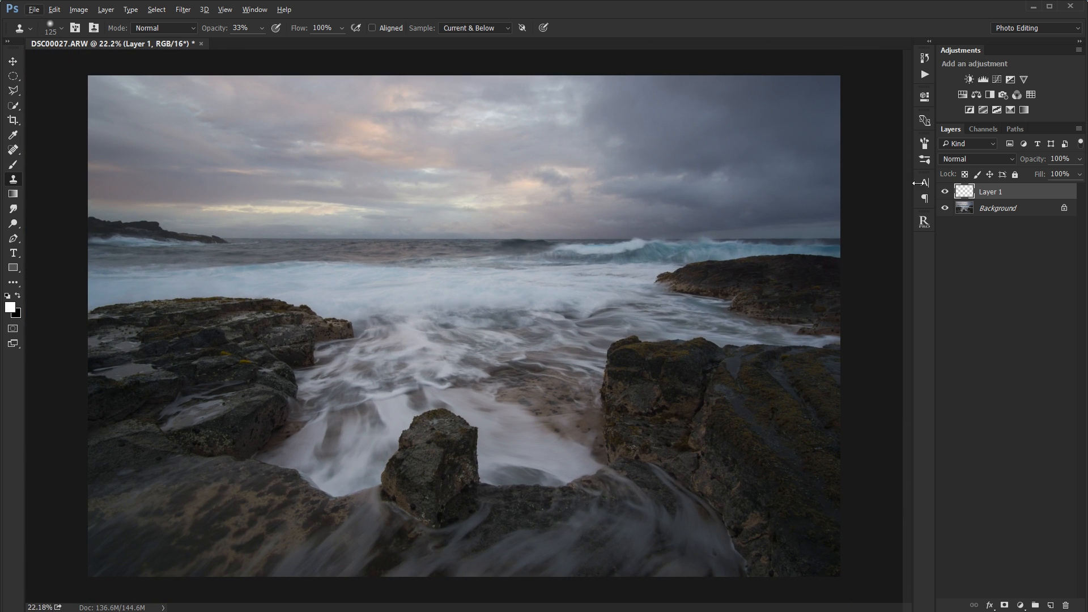
drag(1032, 163, 1019, 161)
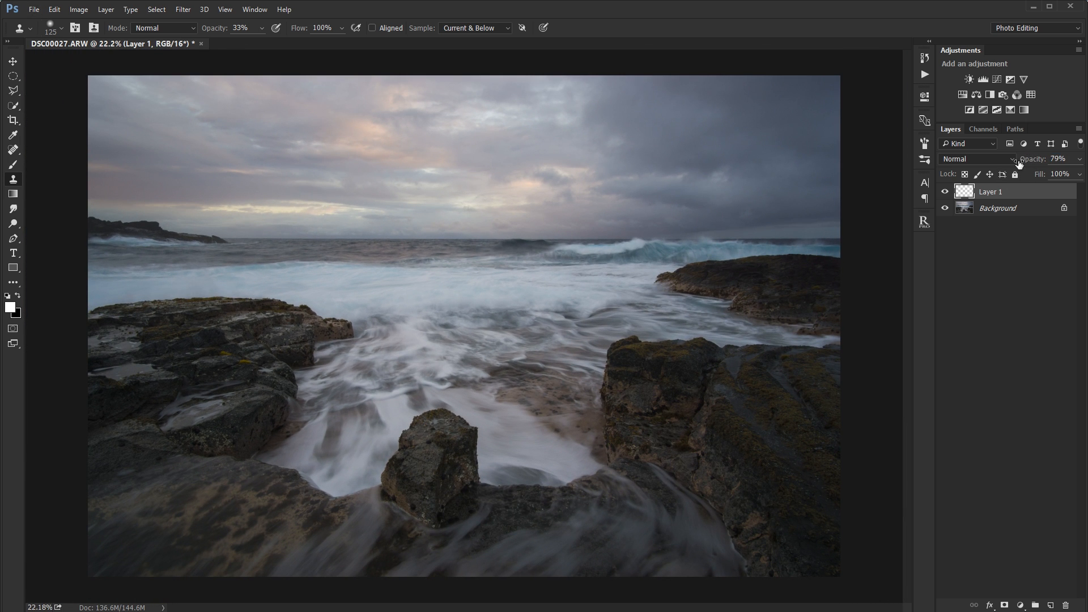
click(983, 219)
click(992, 193)
click(993, 206)
click(995, 194)
Try an S-shaped Curves adjustment applied directly to the Background layer, and undo it.
click(1023, 210)
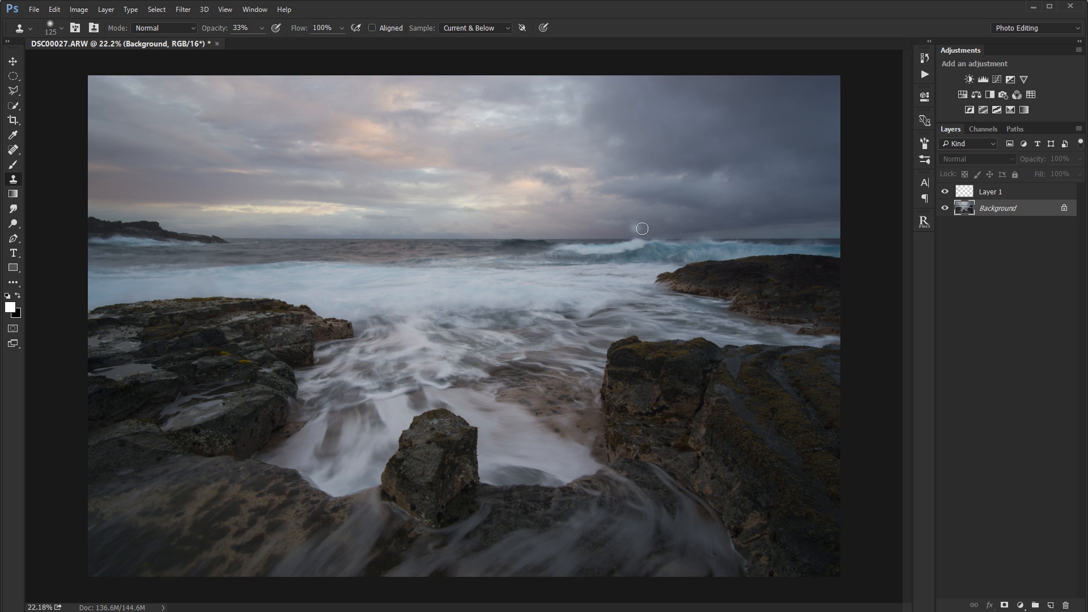
click(78, 10)
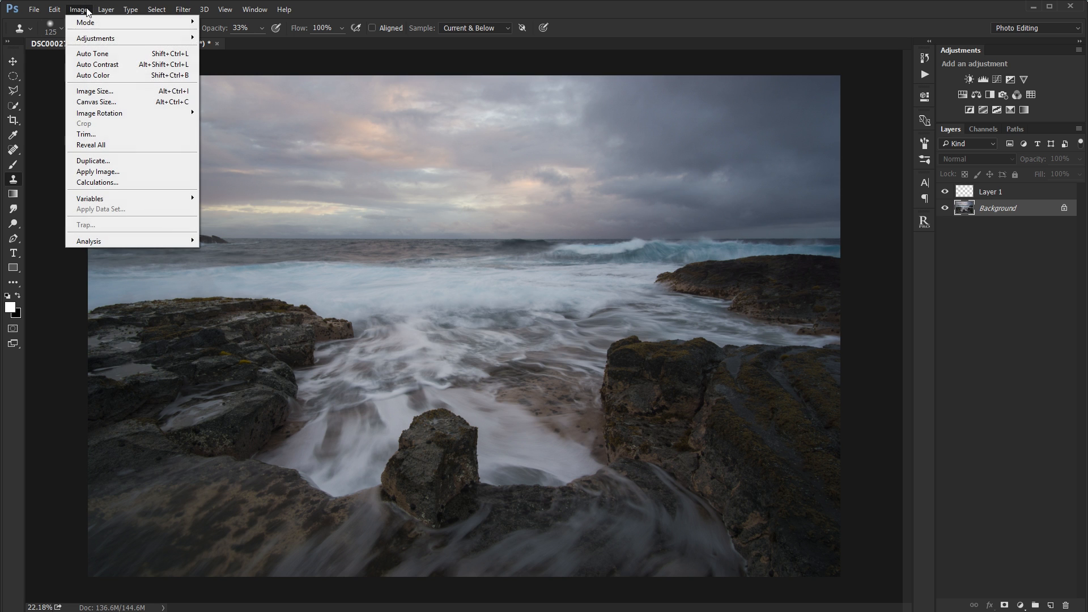
mouse_move(128, 45)
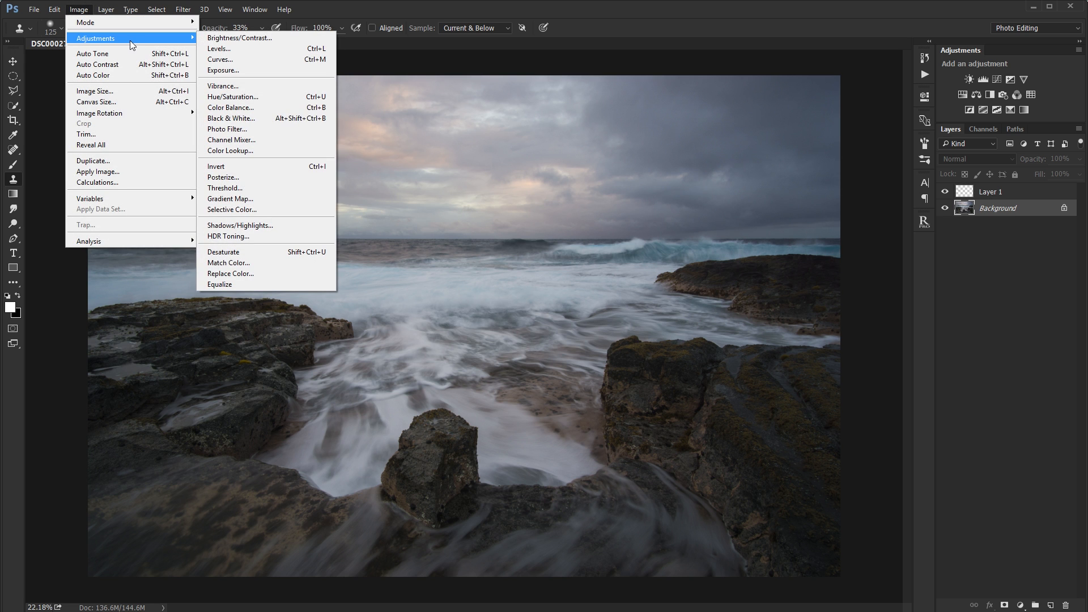
click(251, 59)
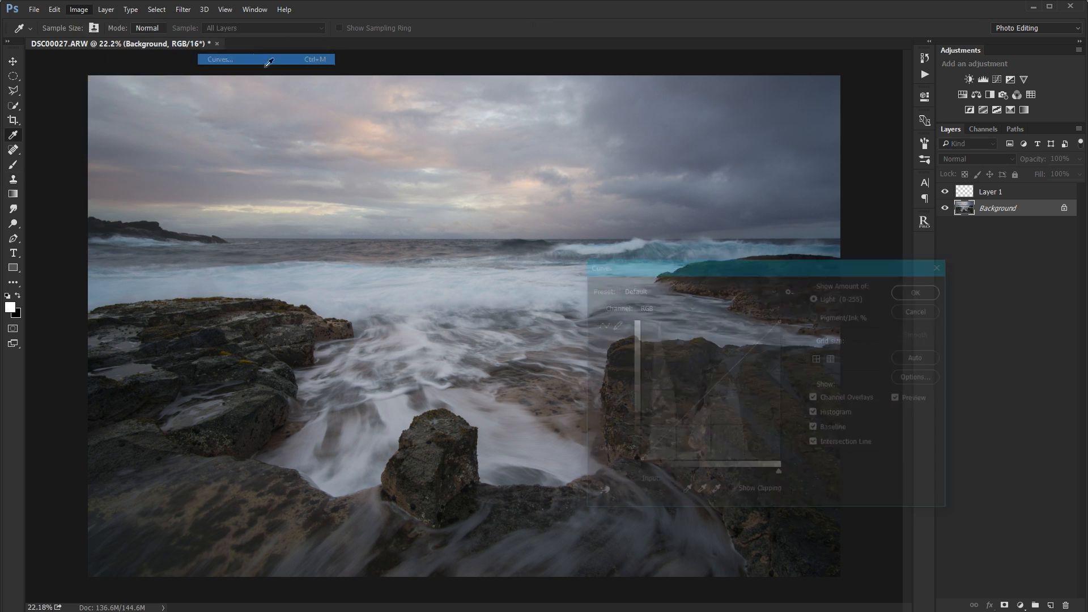
mouse_move(746, 355)
mouse_down()
mouse_move(746, 338)
mouse_move(747, 348)
mouse_up()
drag(688, 409, 687, 417)
click(919, 288)
key(s)
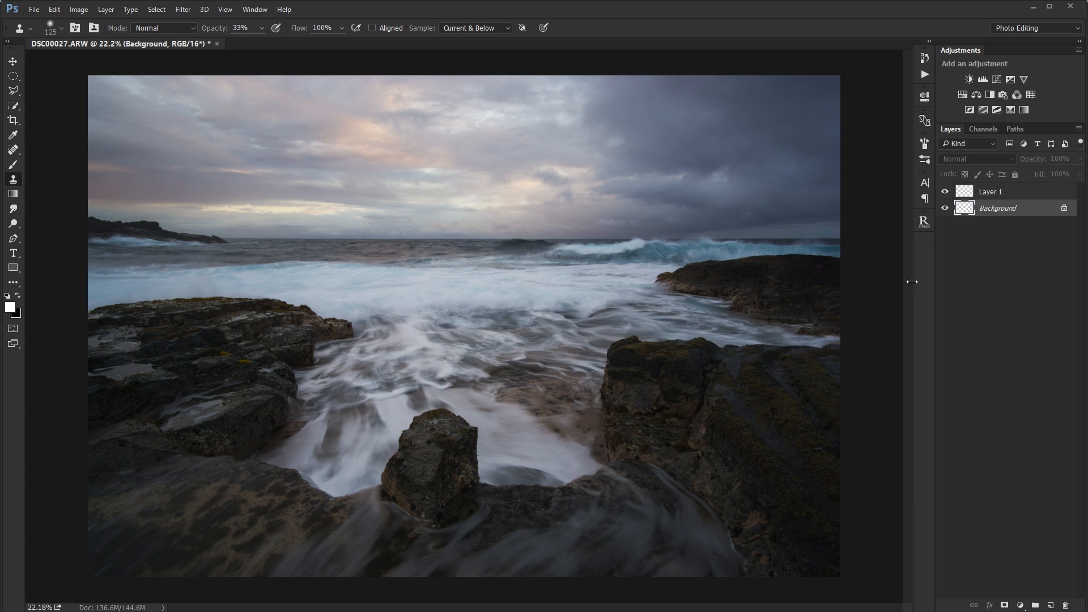
click(997, 196)
click(989, 208)
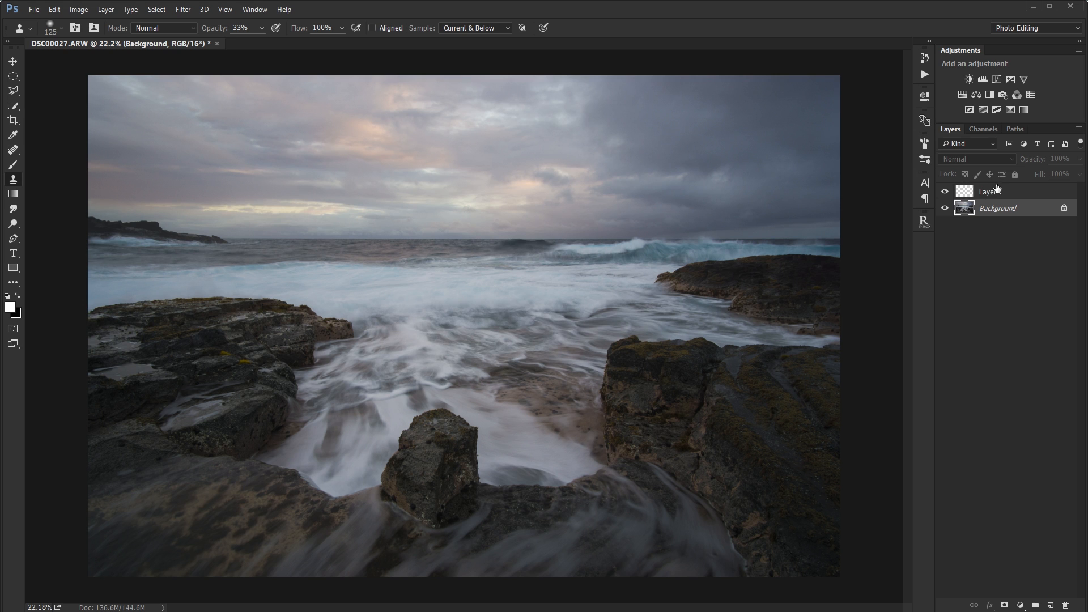
Lower Layer 1's opacity to 79%, and add a Curves adjustment layer with brighter highlights and darker shadows above it.
click(998, 193)
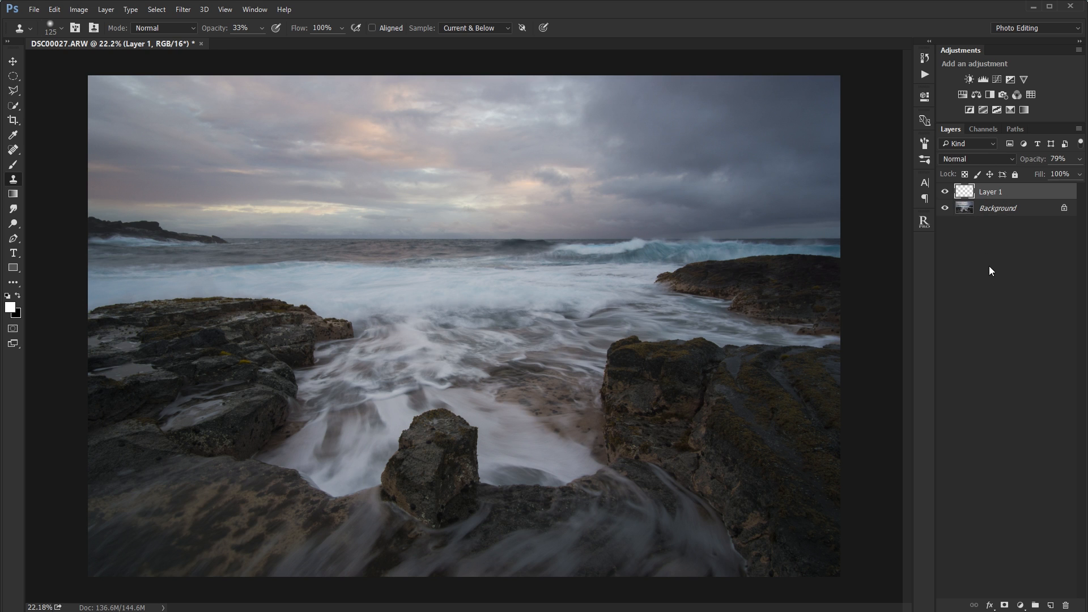
click(1012, 602)
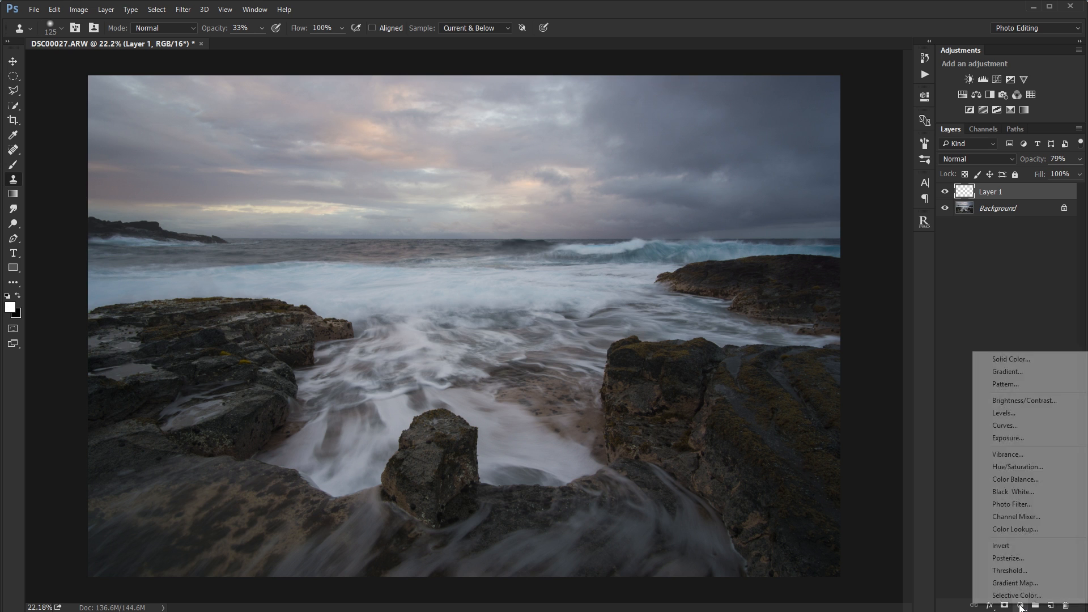
click(1014, 424)
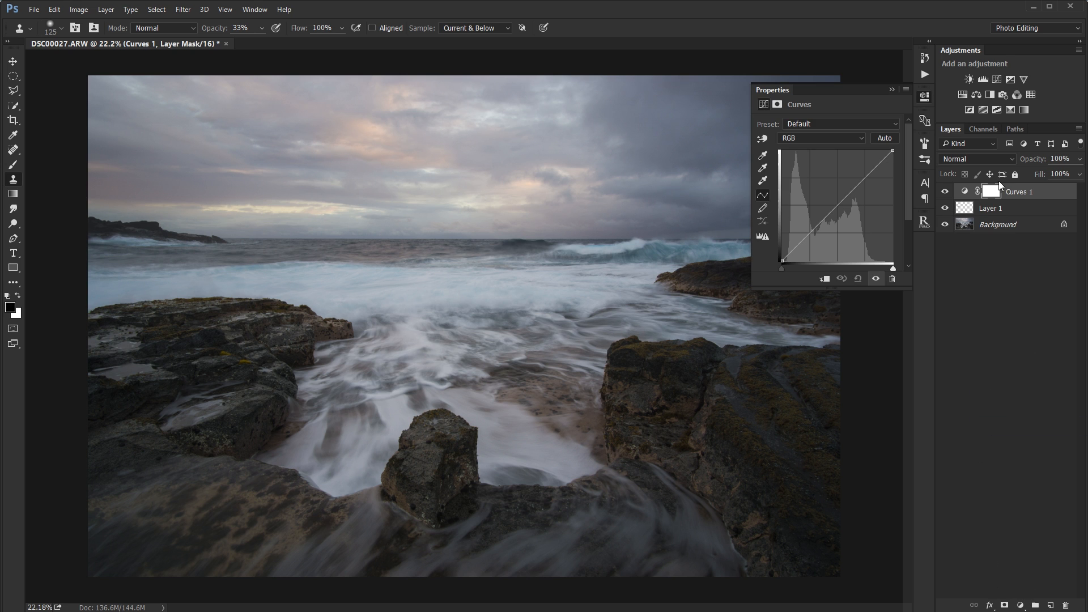
drag(871, 176, 869, 167)
drag(824, 209, 824, 225)
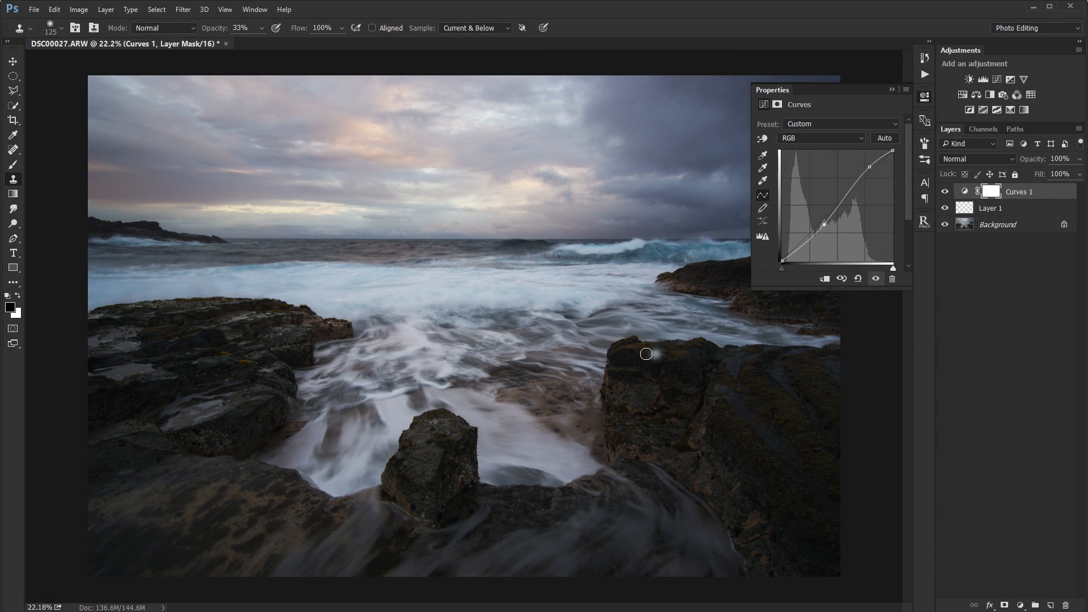
Add a shadow point to the curve by sampling the dark top of the right rock.
click(762, 138)
click(629, 361)
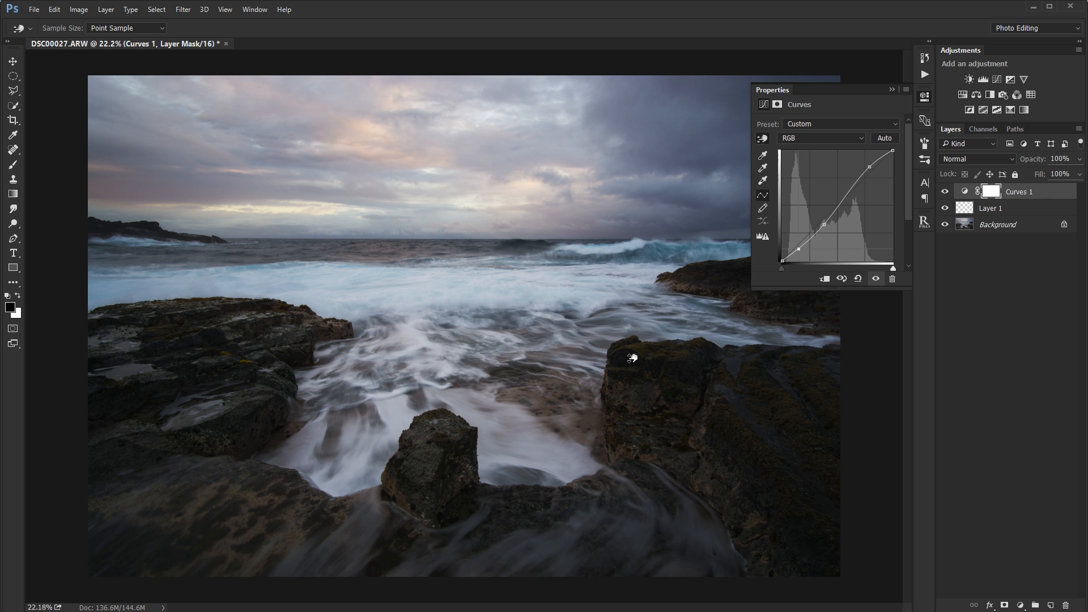
click(891, 90)
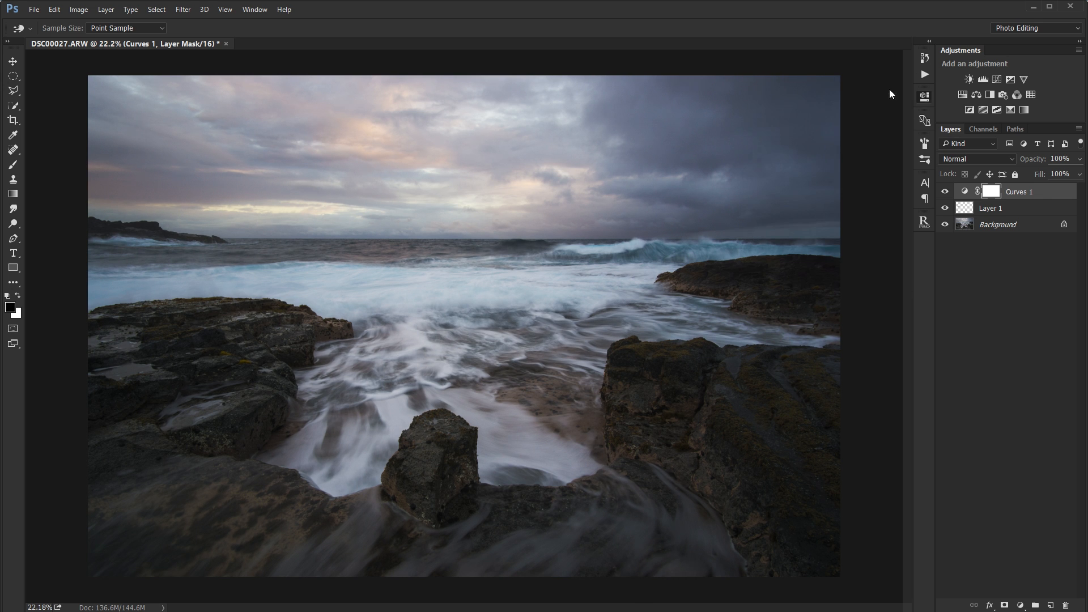
Compare the photo with the Curves 1 layer hidden and shown, and review its curve settings.
click(944, 192)
click(944, 192)
double_click(965, 193)
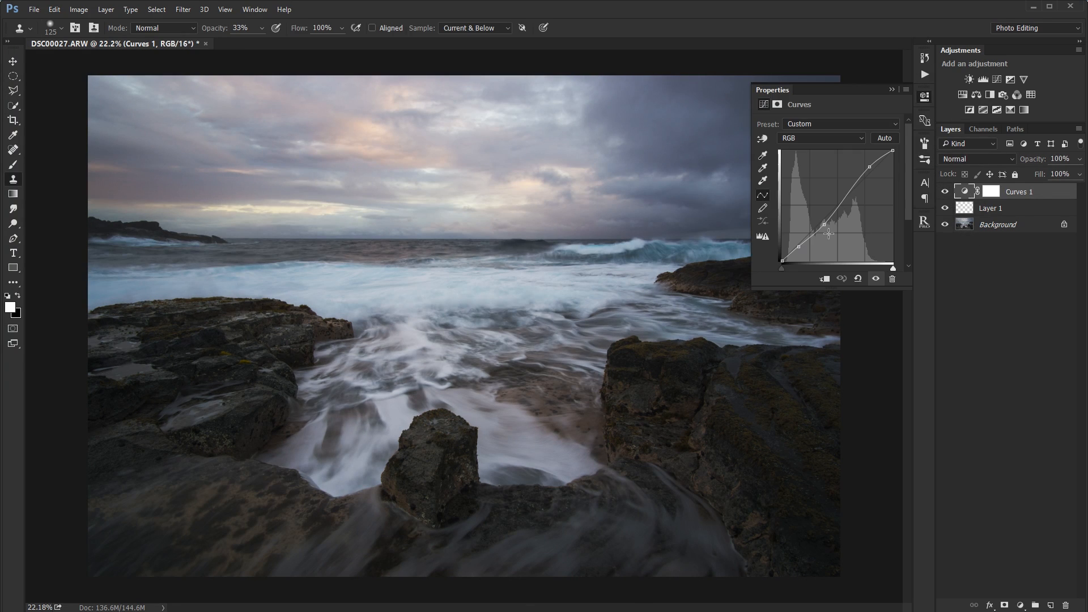
click(894, 89)
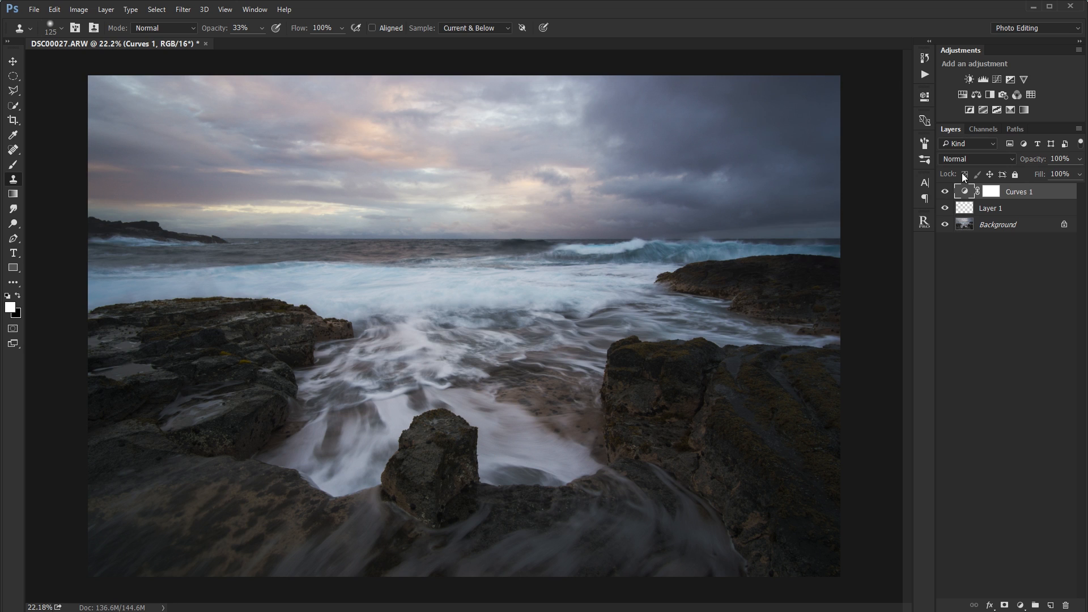
Add a Color Balance adjustment layer with midtones at Cyan-Red +6 and Yellow-Blue +13, and compare the photo without and with it.
click(977, 95)
drag(813, 190, 819, 191)
drag(813, 152, 816, 151)
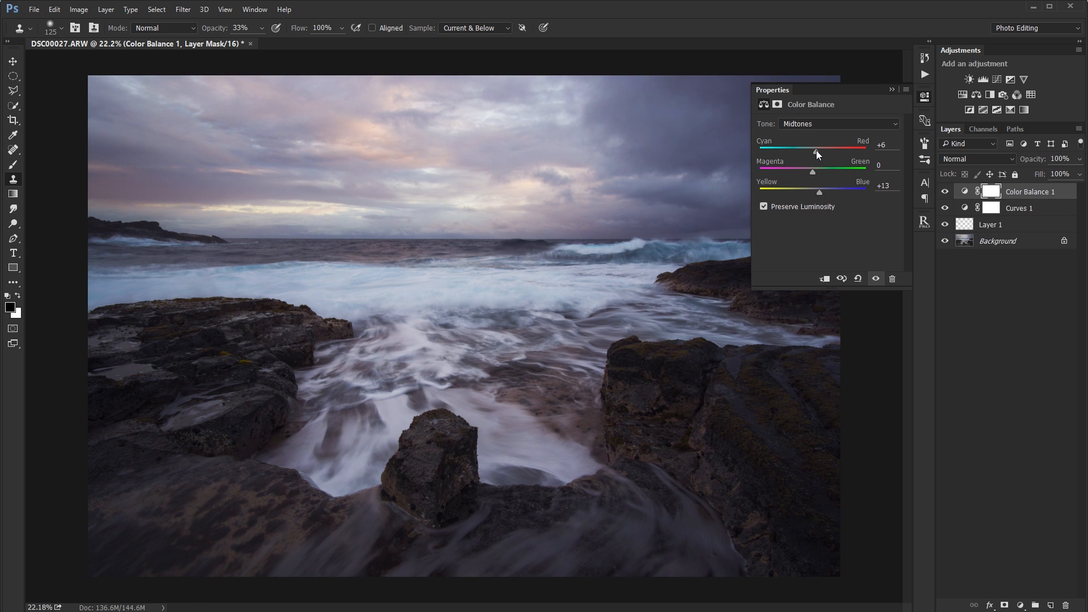
click(892, 90)
click(943, 192)
click(943, 193)
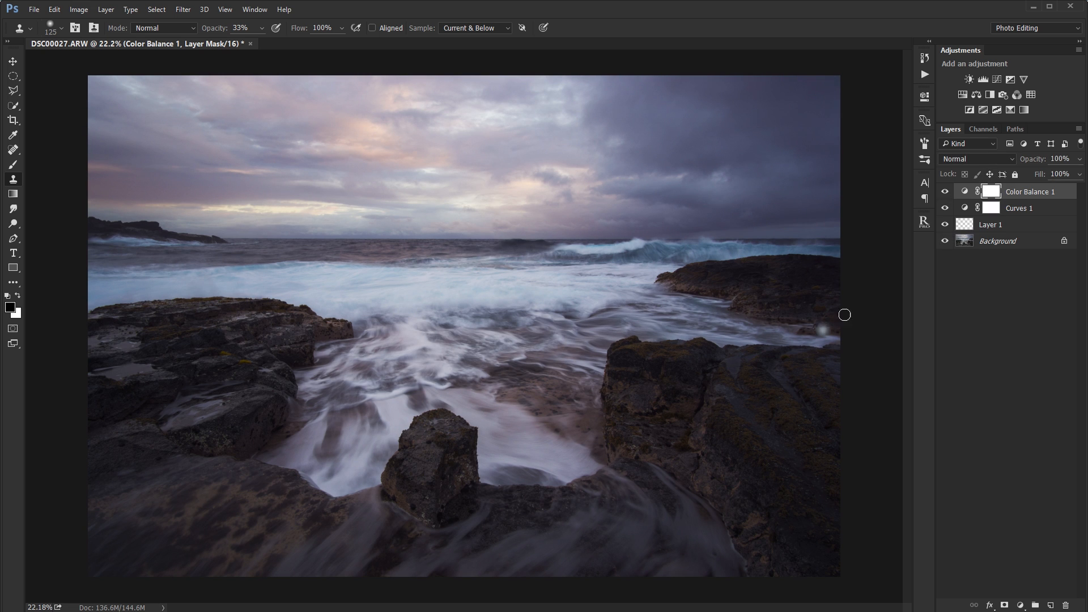
Try the Dodge tool on the water directly on the Background layer, and undo the stroke.
click(1000, 242)
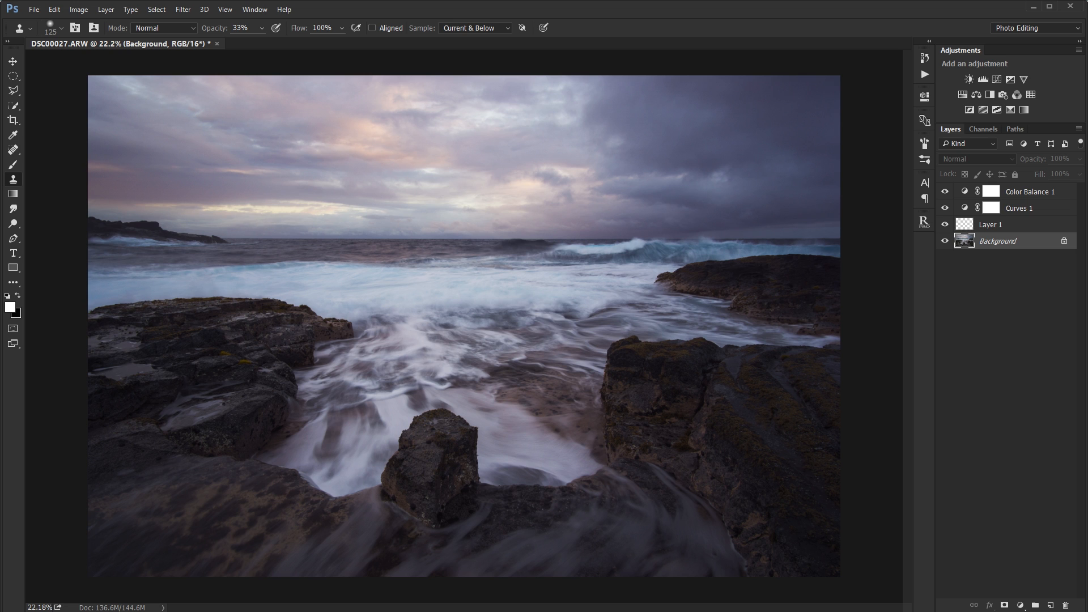
click(13, 209)
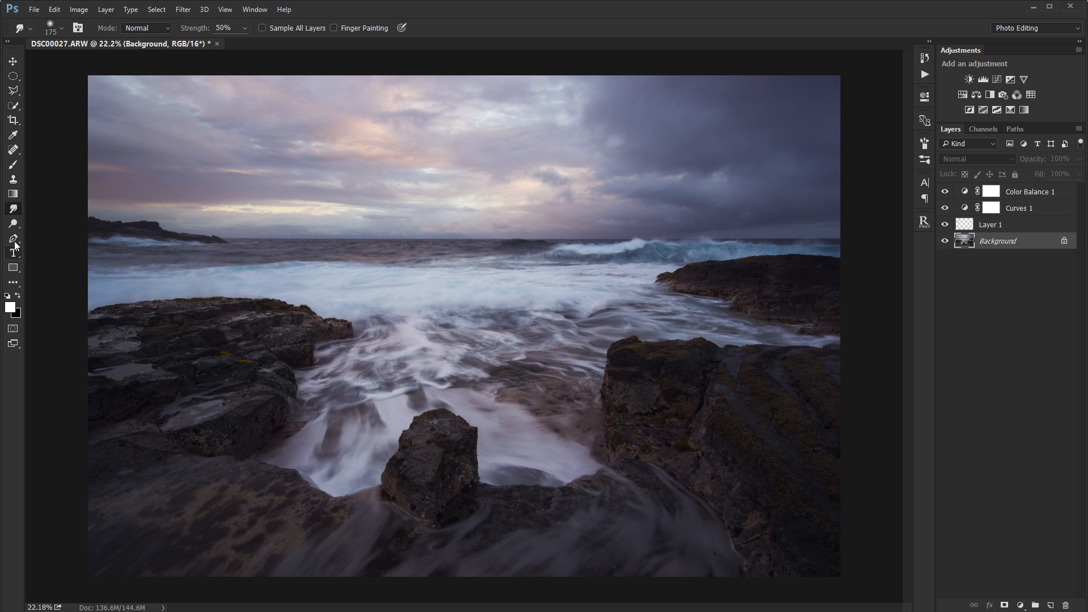
click(13, 224)
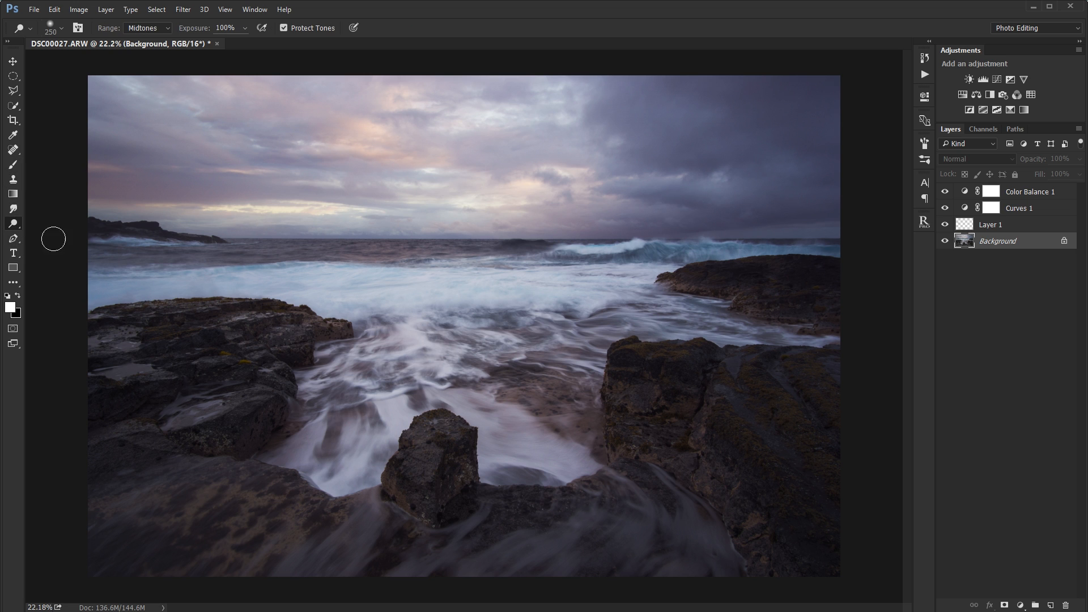
mouse_move(383, 337)
mouse_down()
mouse_move(510, 318)
mouse_move(340, 317)
mouse_move(601, 304)
mouse_up()
key(ctrl+z)
Create an empty layer above Color Balance 1 and set its blend mode to Soft Light.
click(1012, 193)
key(x)
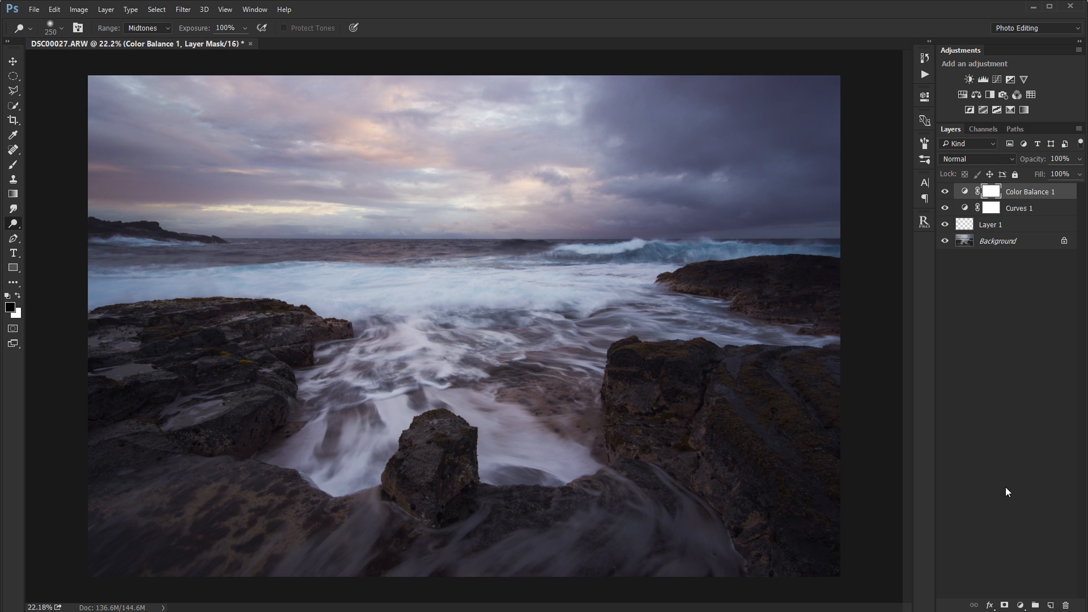
click(1050, 605)
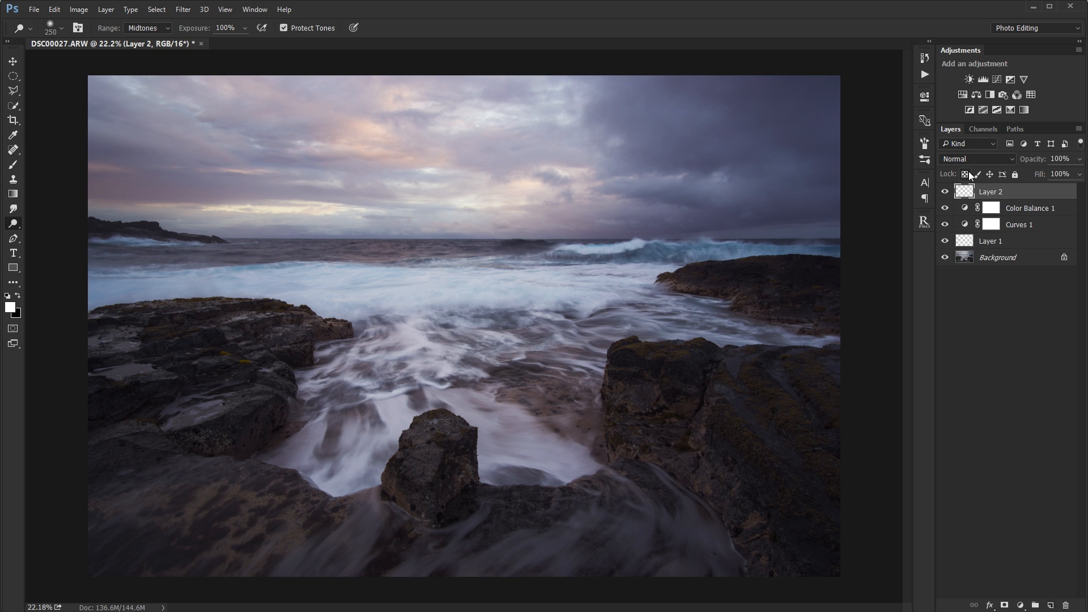
click(971, 164)
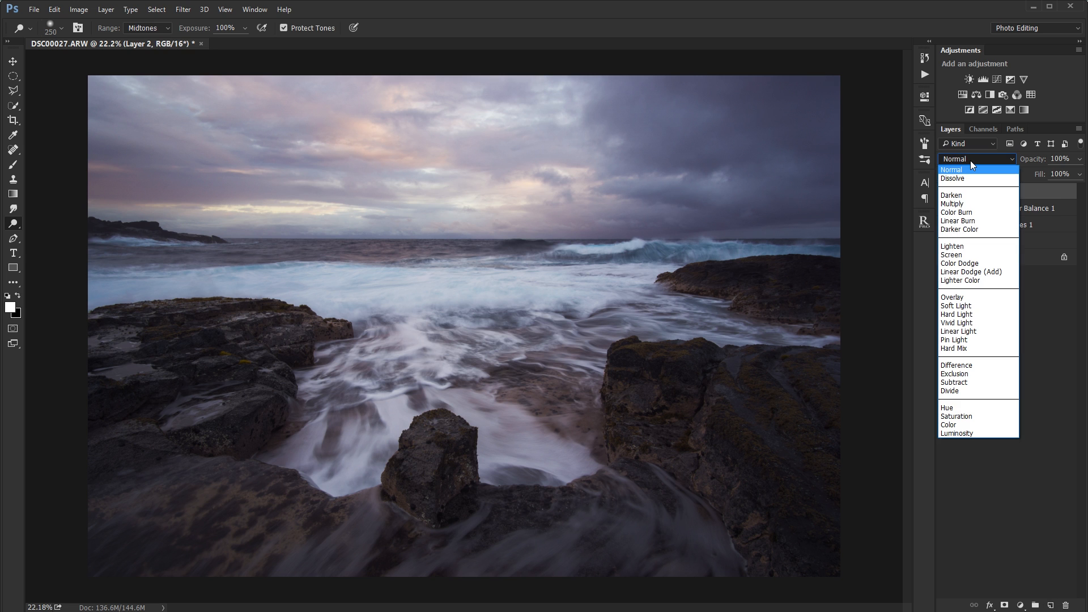
click(967, 297)
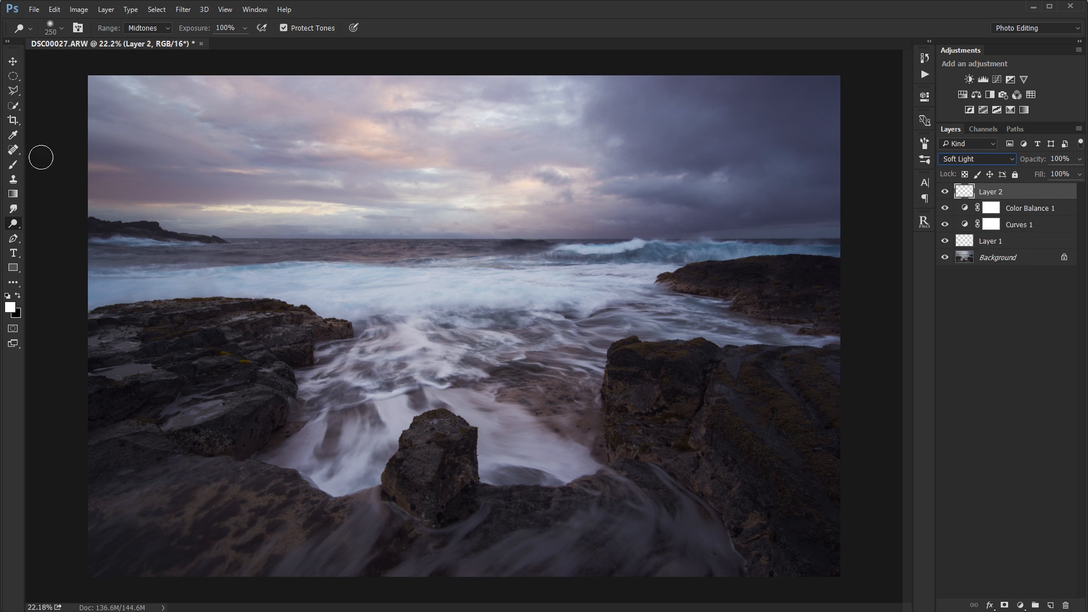
Set the Brush to size 600 and 10% opacity, and darken parts of the photo with black on the Soft Light layer.
click(14, 165)
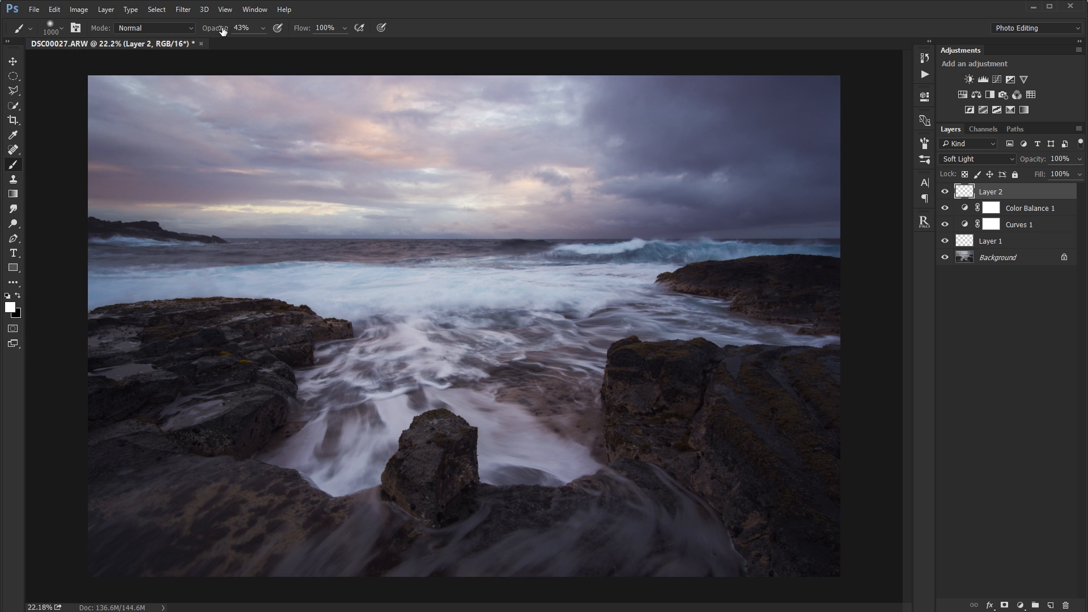
drag(223, 30, 215, 29)
key(x)
key(bracketleft)
key(bracketleft)
key(bracketleft)
key(bracketleft)
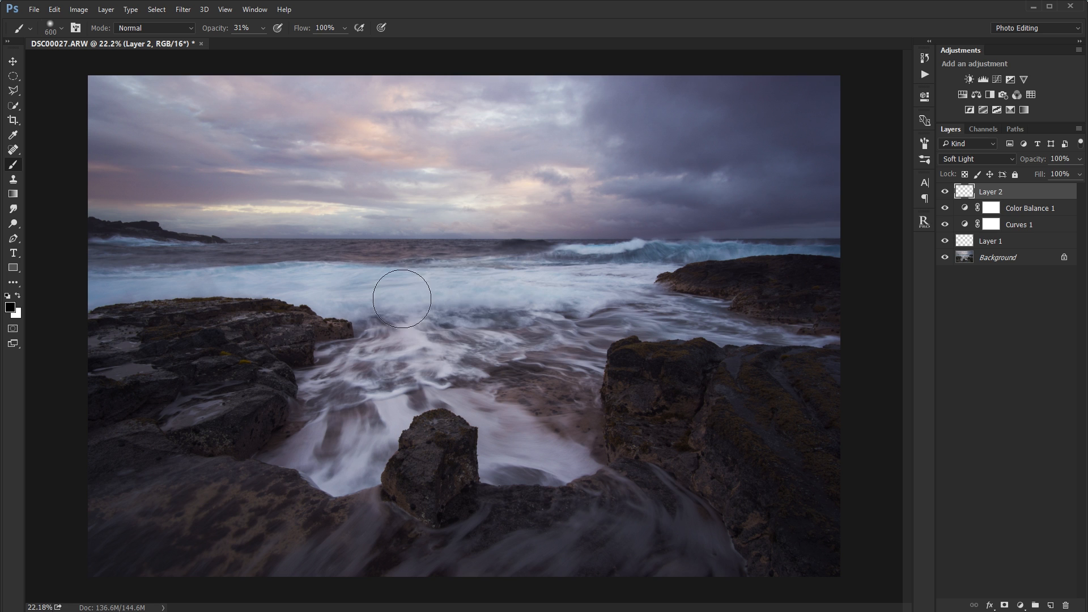
drag(224, 31, 211, 32)
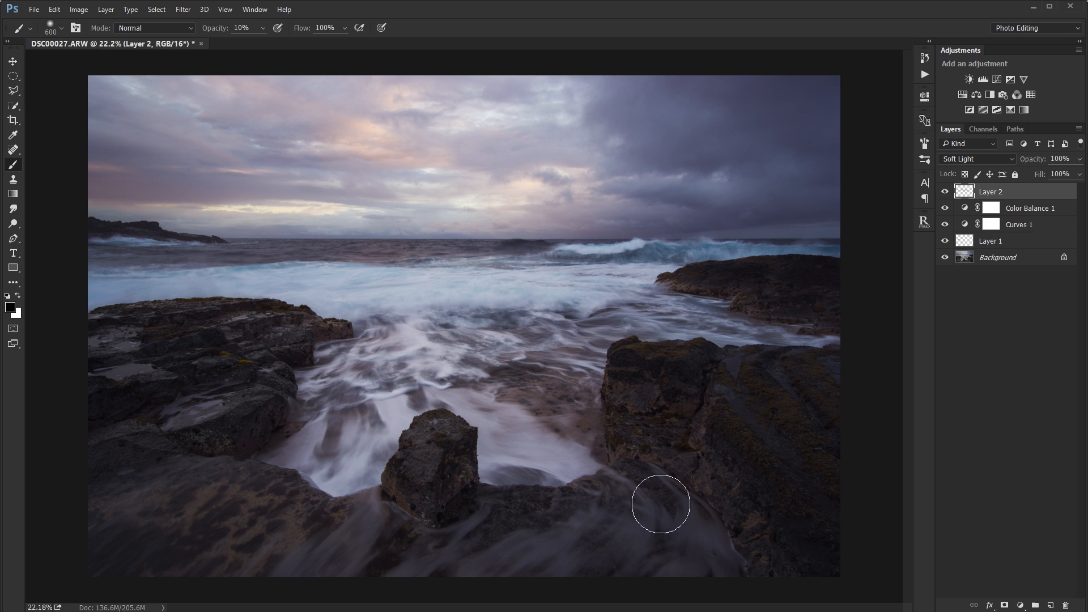
Brighten the water streaks in the foreground with white on the Soft Light layer, reducing the brush size to 400.
key(x)
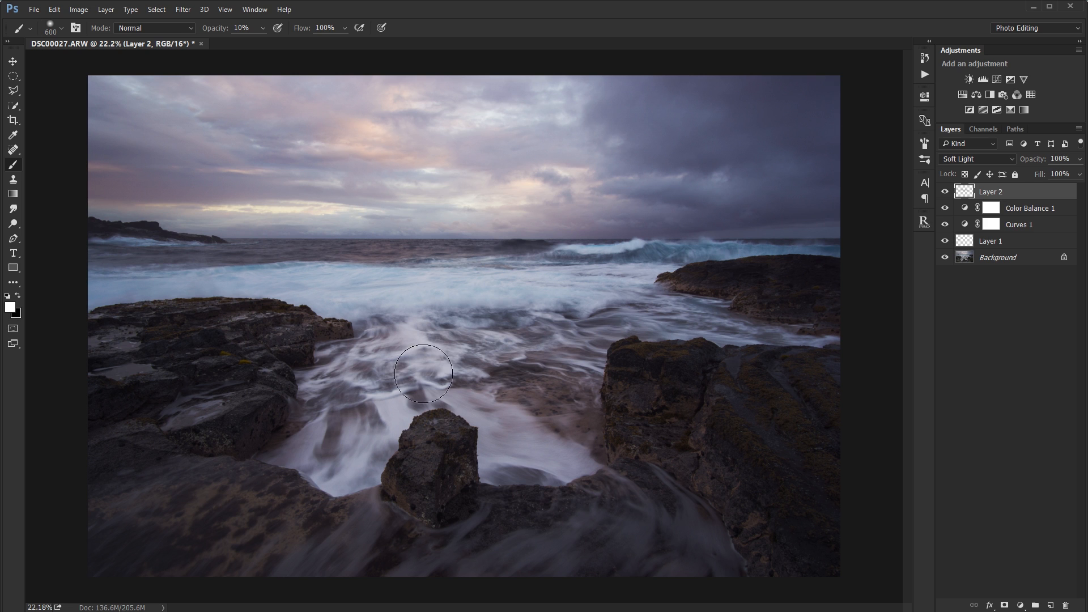
key(bracketright)
key(bracketright)
key(bracketright)
key(p)
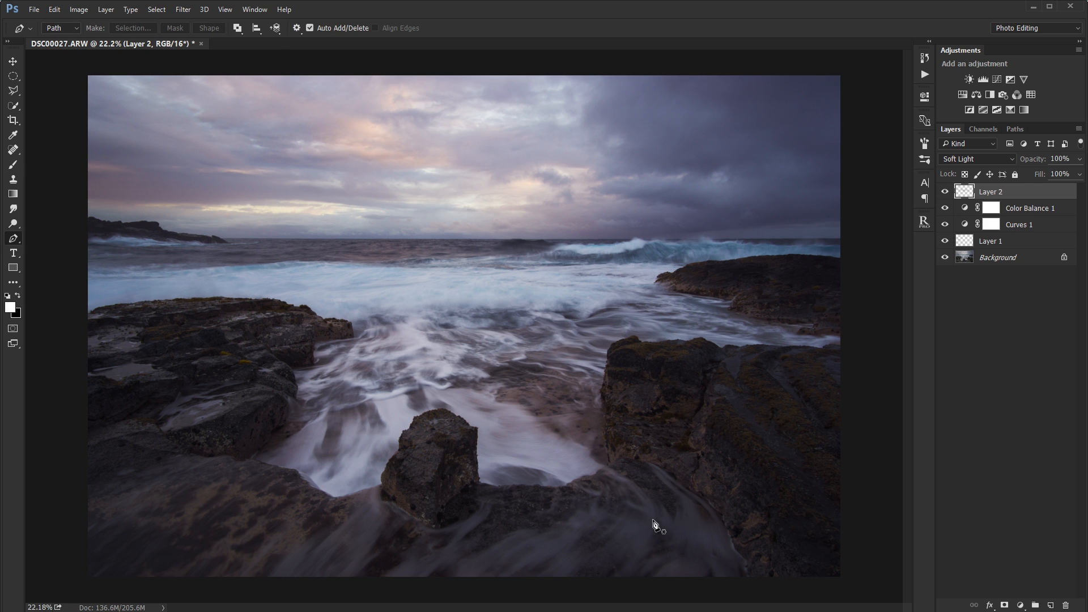
key(b)
key(bracketleft)
key(bracketleft)
key(bracketleft)
key(bracketleft)
key(bracketleft)
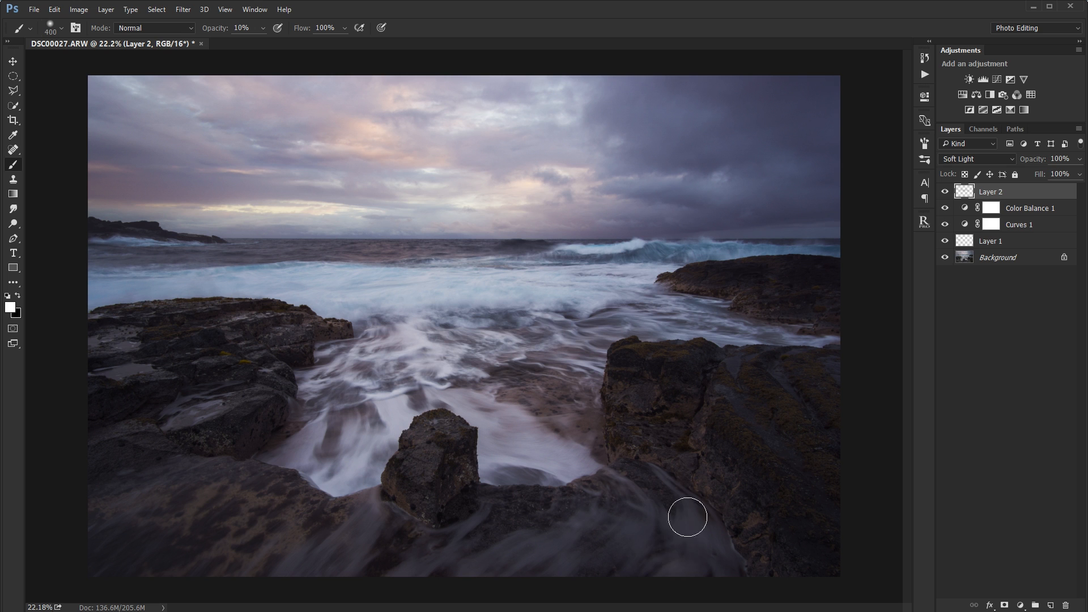
Compare the photo with the Soft Light painting layer hidden and shown.
click(945, 192)
click(944, 192)
click(945, 192)
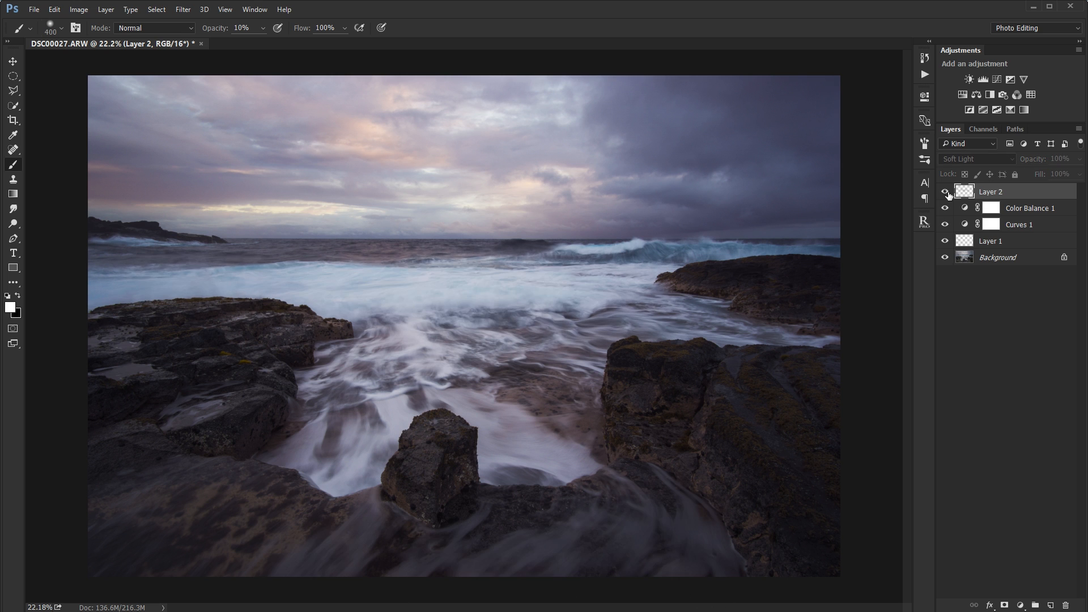
click(945, 192)
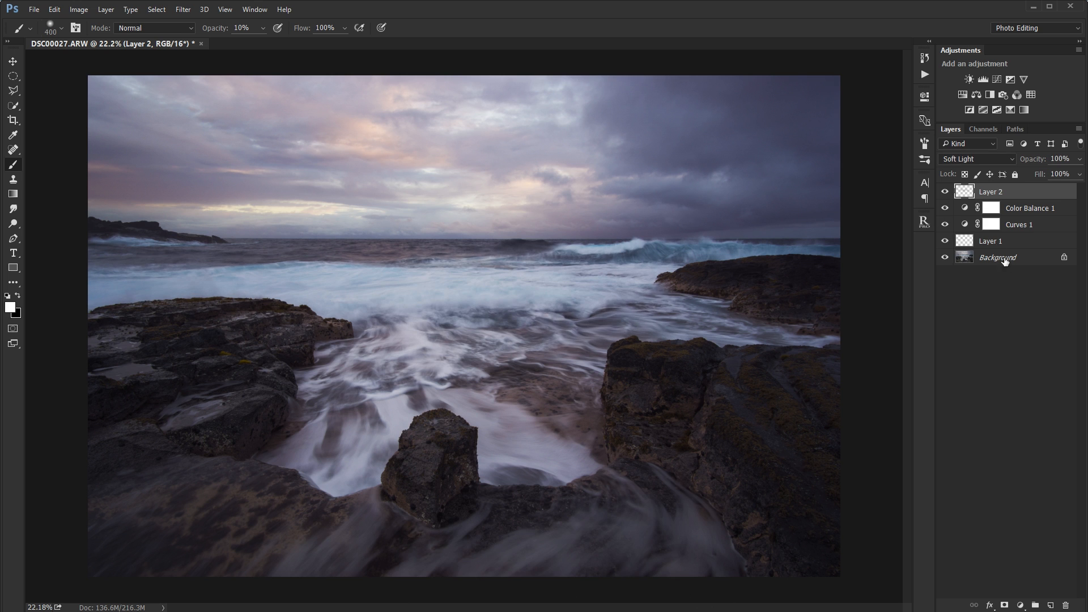
click(945, 192)
click(944, 193)
click(946, 192)
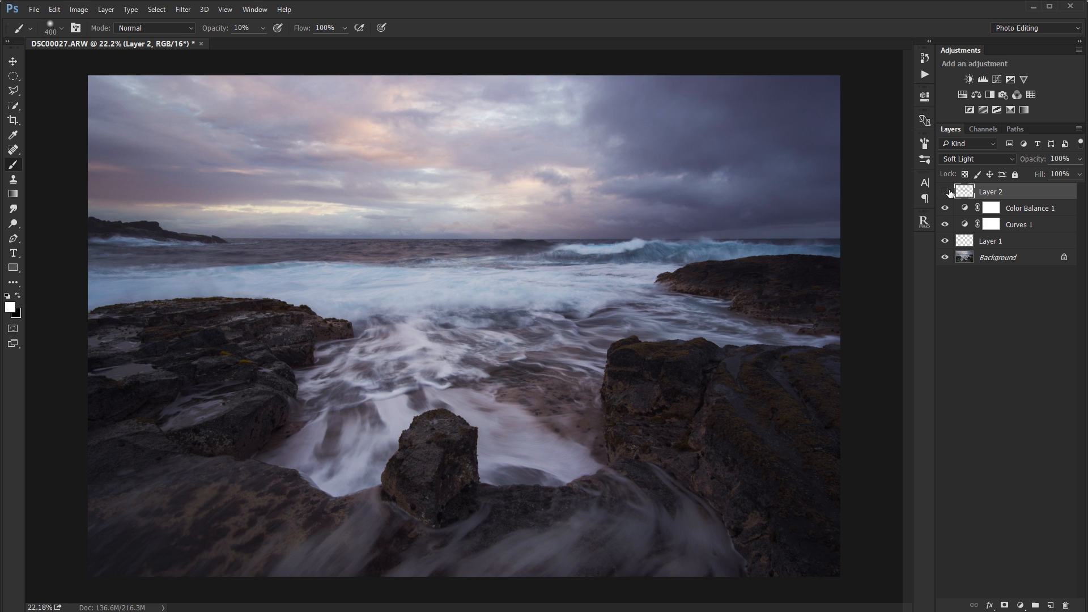
click(946, 192)
Draw a large elliptical selection across most of the photo and add a Curves adjustment layer masked by it.
click(13, 75)
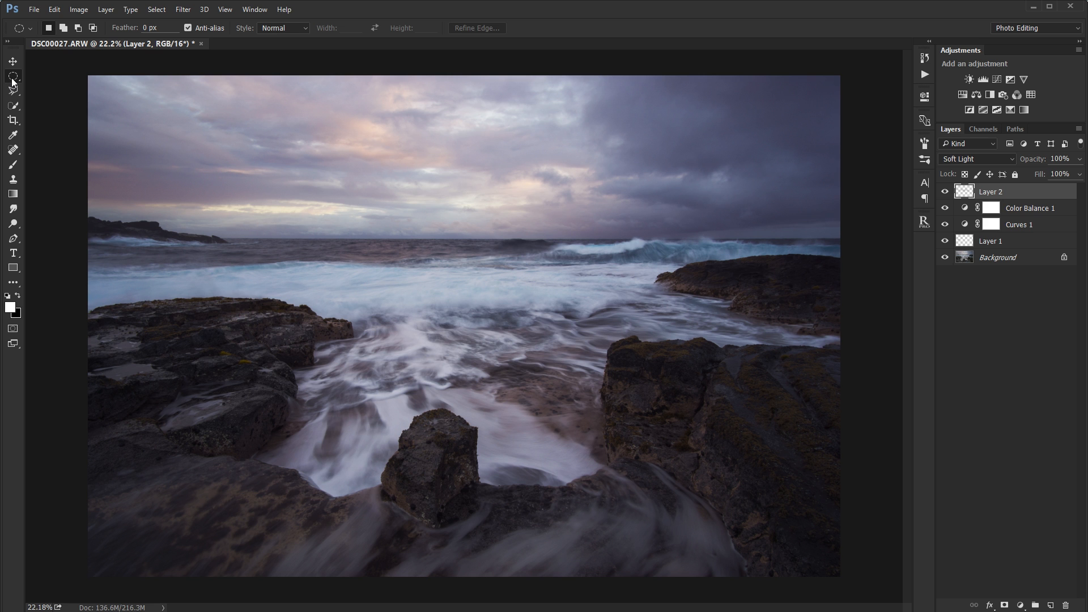
right_click(12, 79)
click(12, 79)
drag(127, 99, 834, 567)
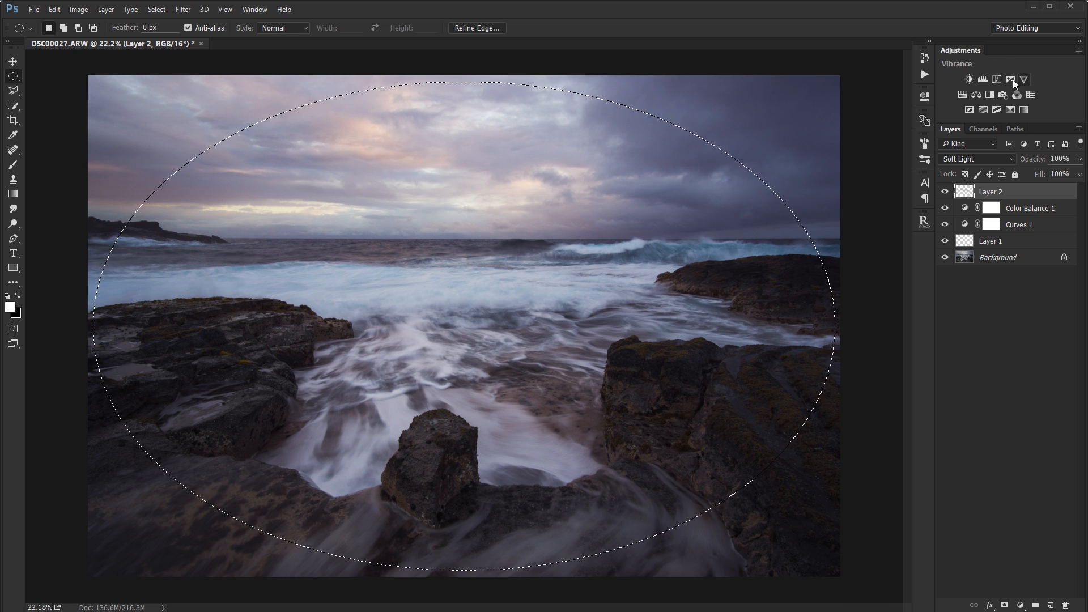
click(1019, 604)
click(1004, 423)
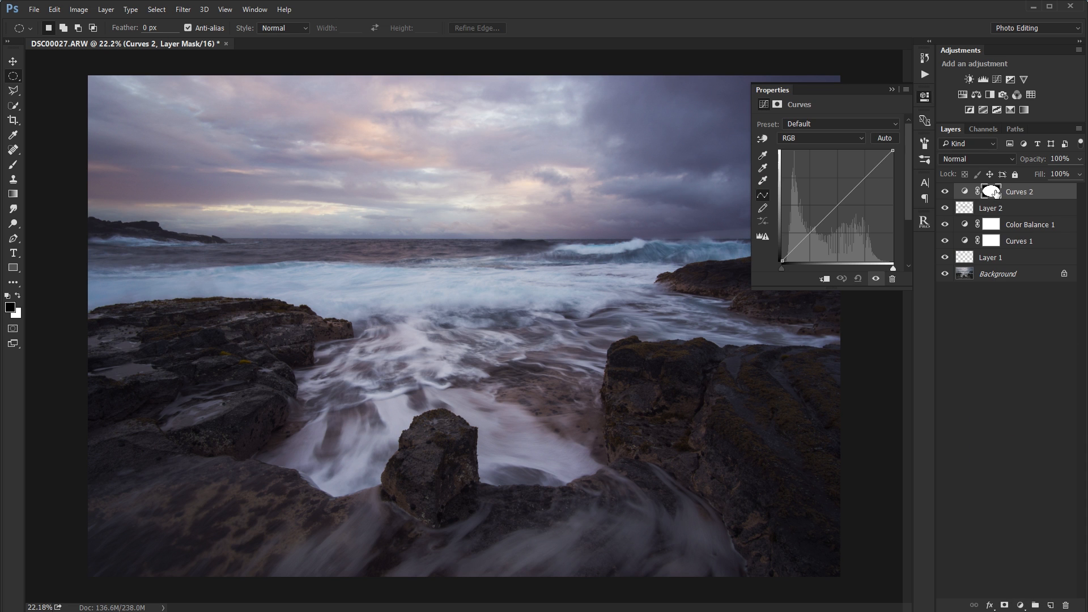
Pull the Curves 2 curve down to darken the image, and invert its mask to affect only the area outside the ellipse.
drag(842, 203, 845, 210)
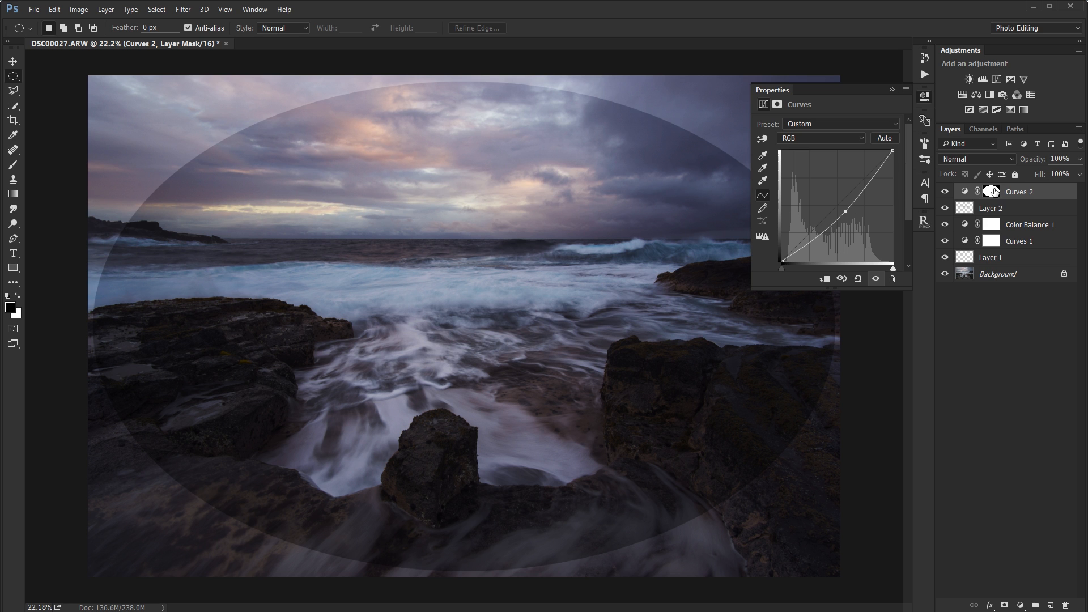
key(ctrl+i)
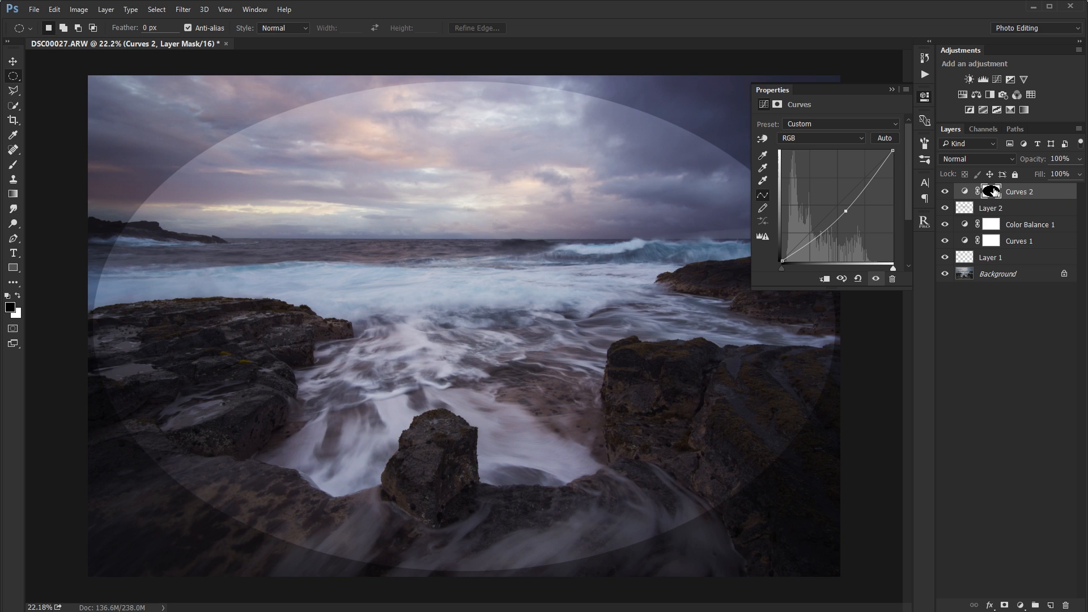
click(890, 90)
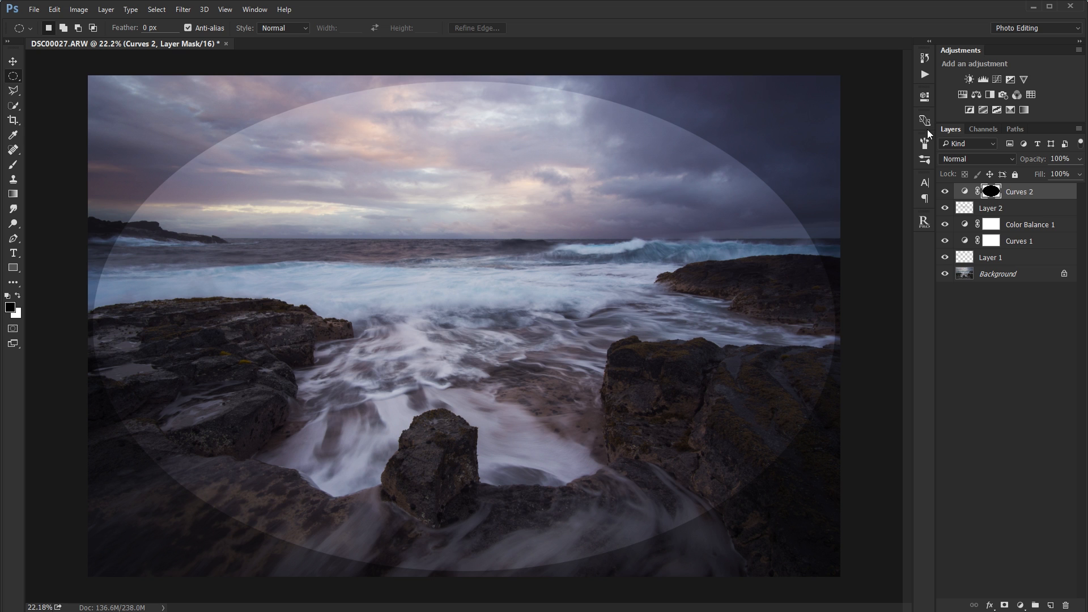
Feather the Curves 2 mask to 444.4 px and inspect the softened mask on its own.
click(923, 97)
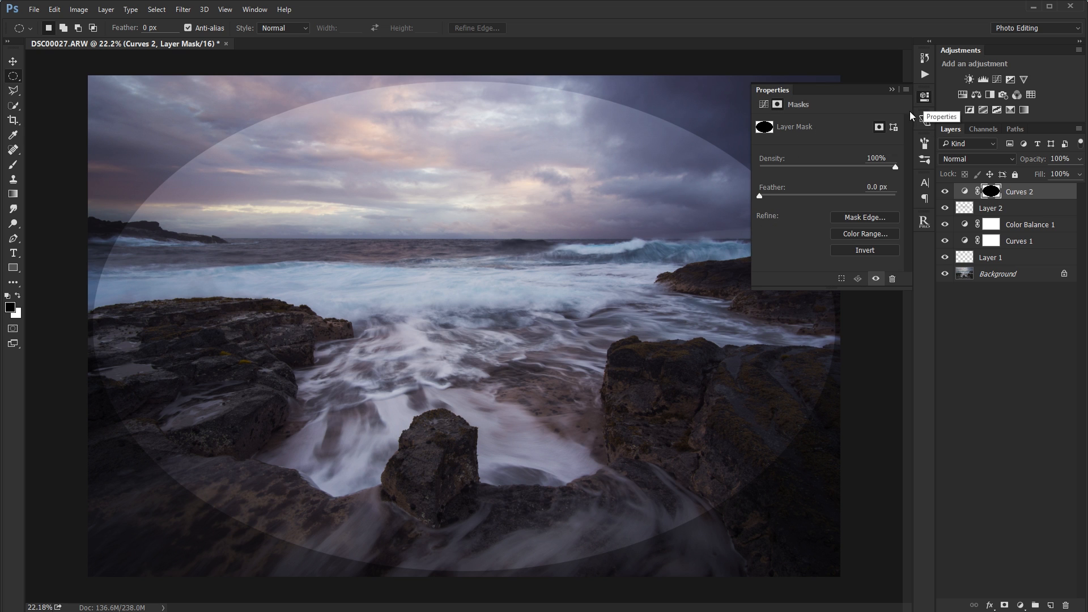
drag(759, 195, 878, 196)
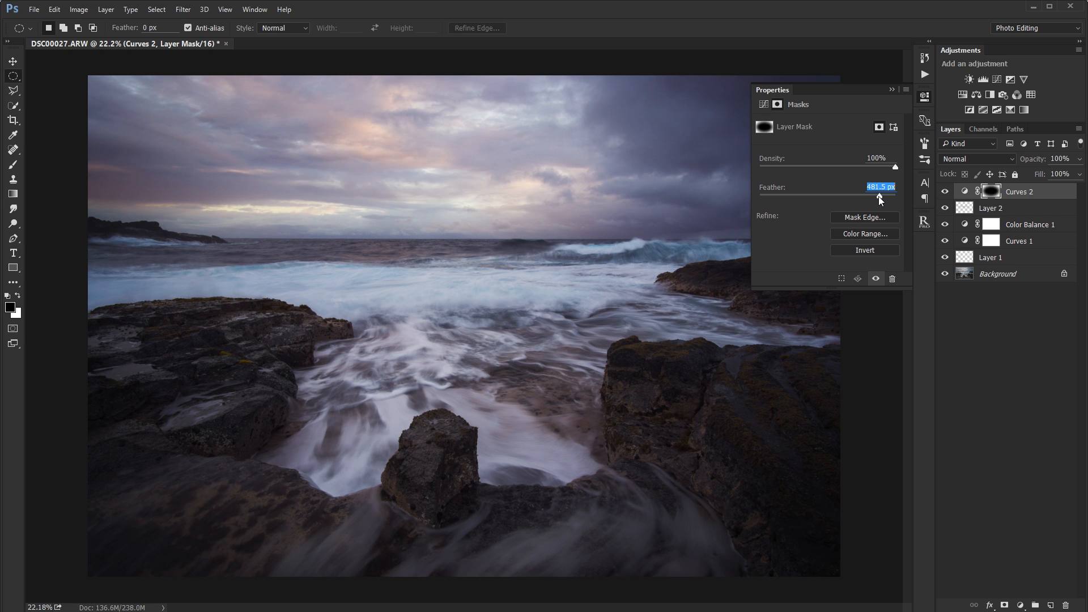
alt+click(990, 191)
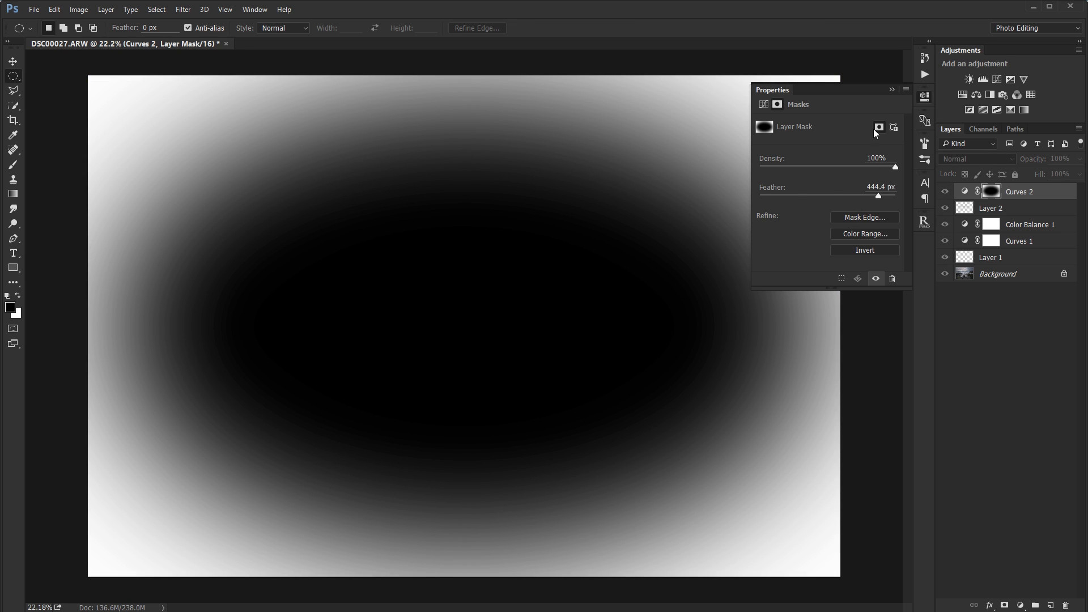
click(889, 90)
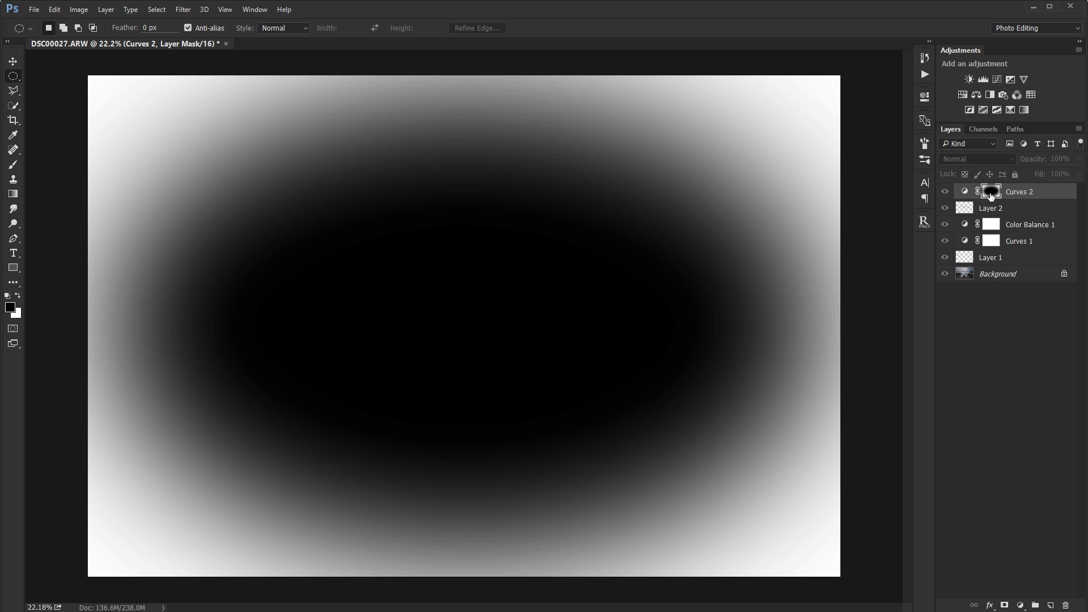
alt+click(991, 193)
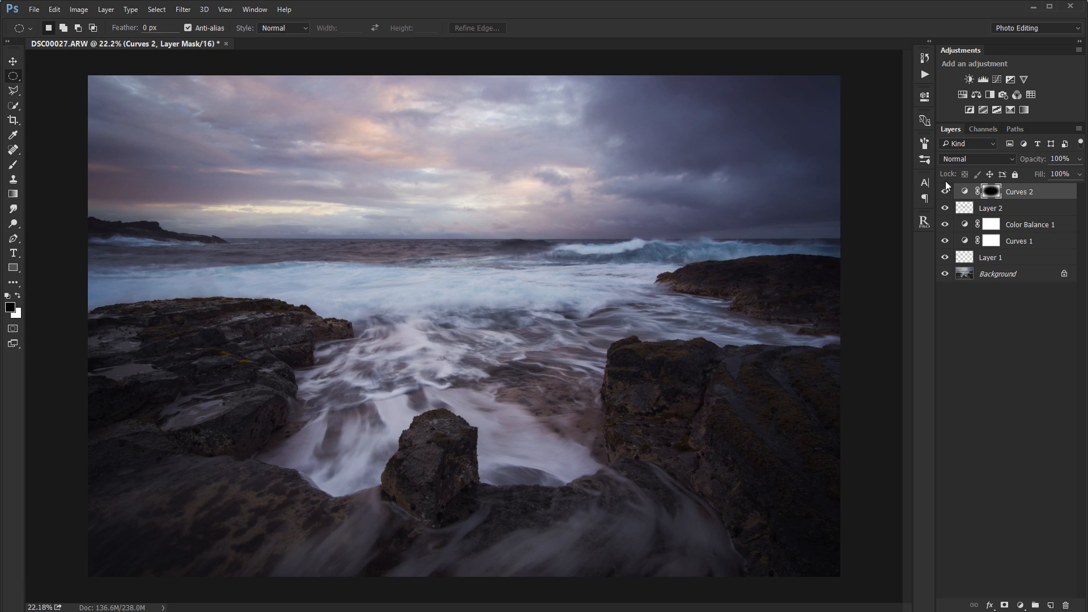
Compare the photo with the Curves 2 vignette hidden and shown, and deselect all layers.
click(945, 191)
click(944, 192)
click(944, 191)
click(945, 191)
click(969, 319)
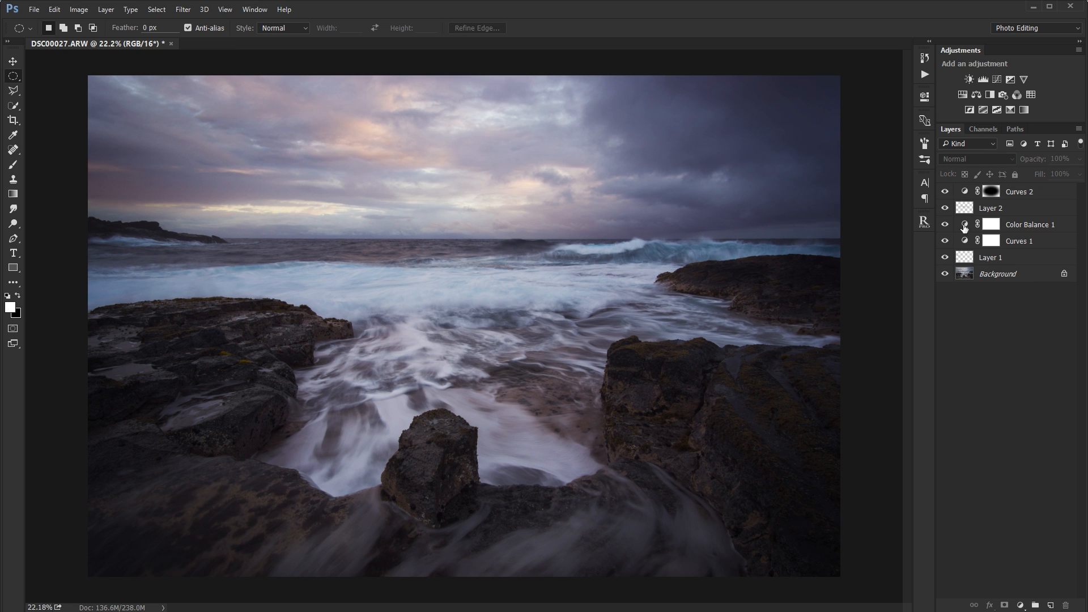
Stamp all visible layers into a merged layer above Curves 2, and toggle its visibility to check it.
click(1026, 196)
key(x)
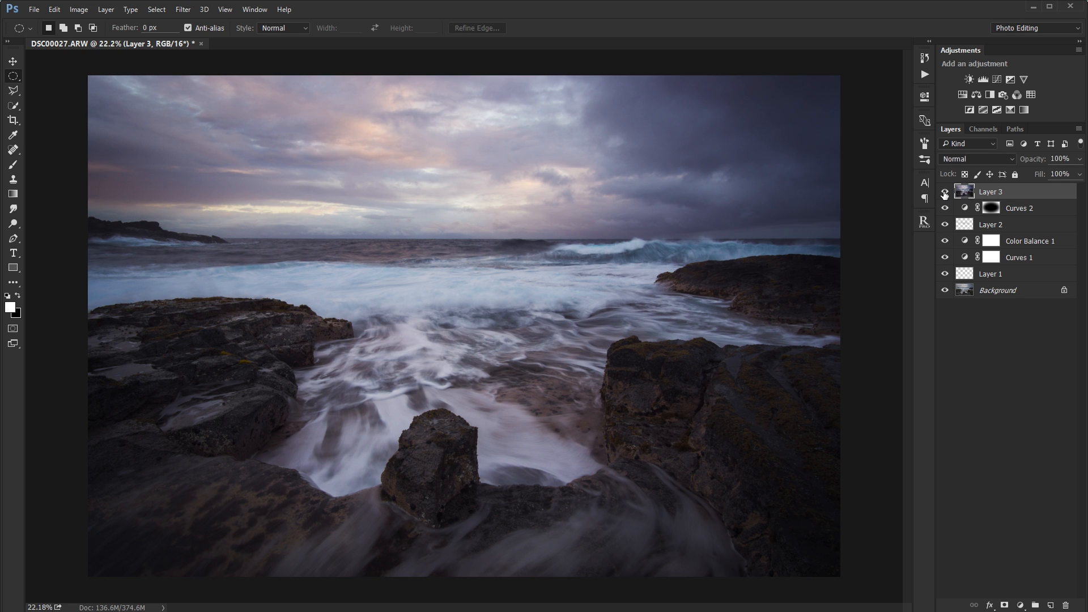
click(944, 192)
click(945, 193)
Apply a 20 px Gaussian Blur to the merged Layer 3 and lower its opacity to 15%.
key(ctrl+alt+f)
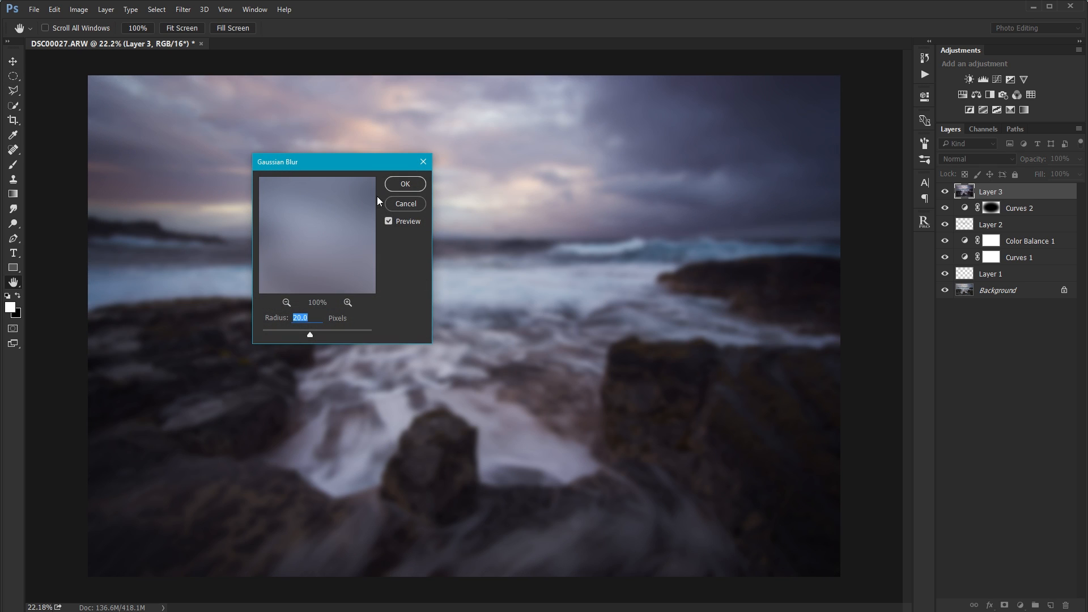
click(399, 185)
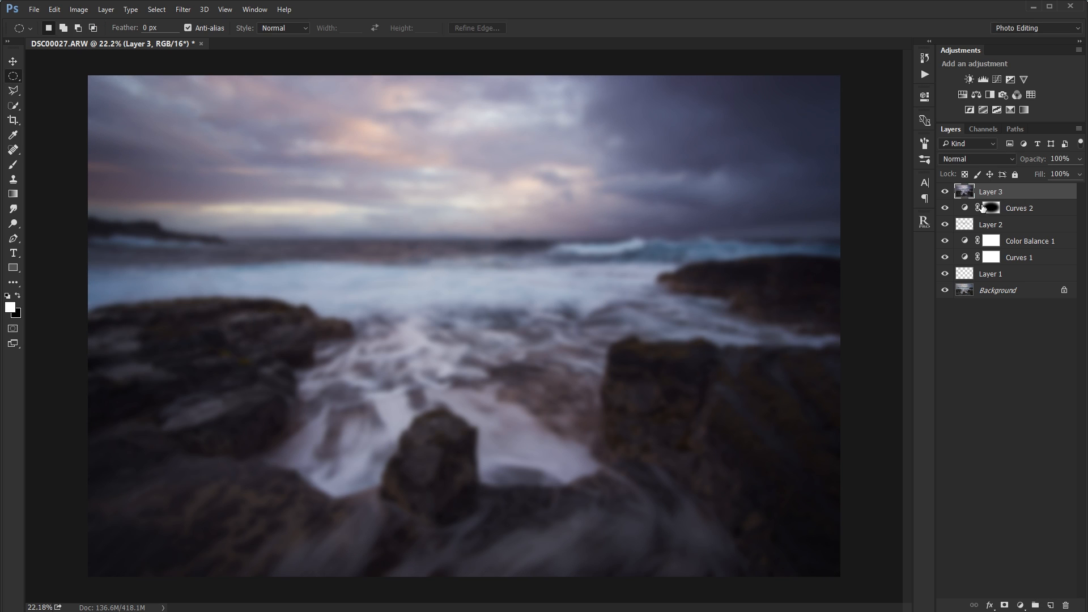
drag(1033, 158, 983, 162)
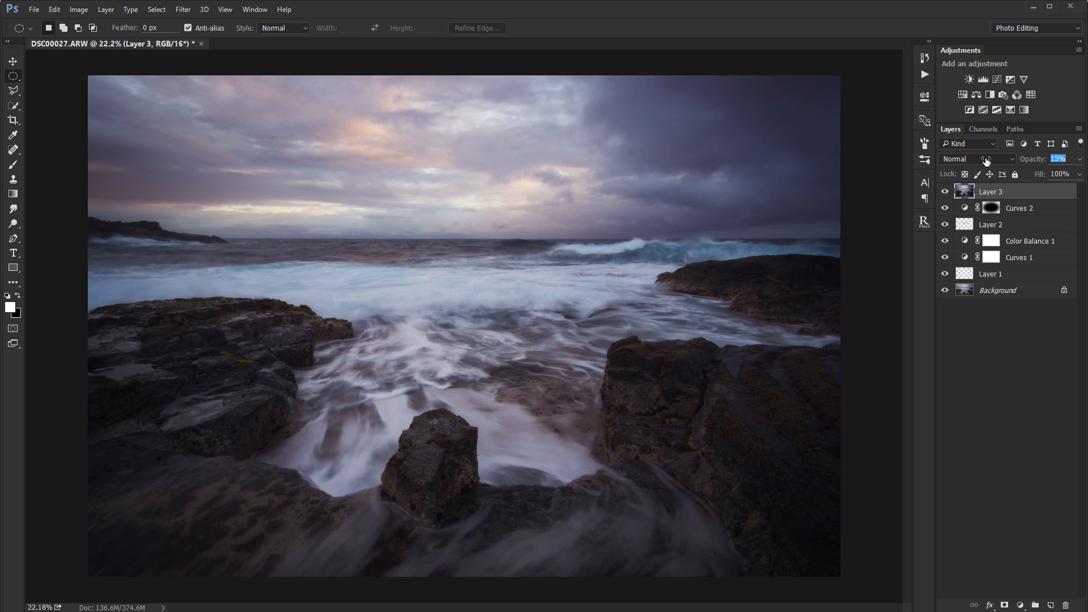
Add a Curves adjustment clipped to Layer 3 and shape an S-curve with raised highlights and lowered shadows.
click(997, 79)
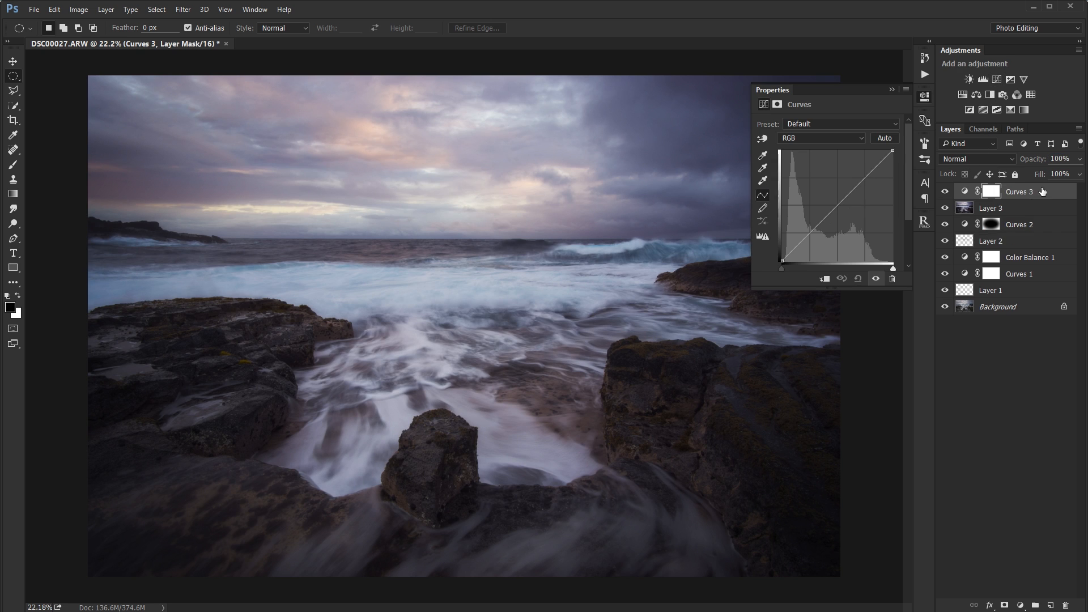
alt+click(1012, 200)
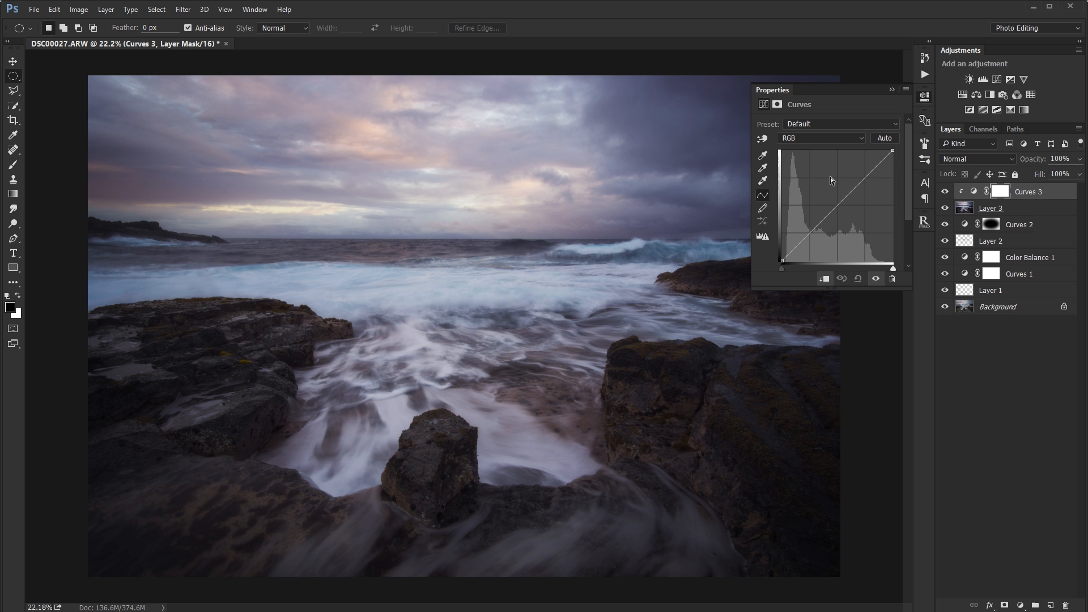
drag(857, 181, 862, 167)
drag(823, 215, 823, 226)
click(892, 90)
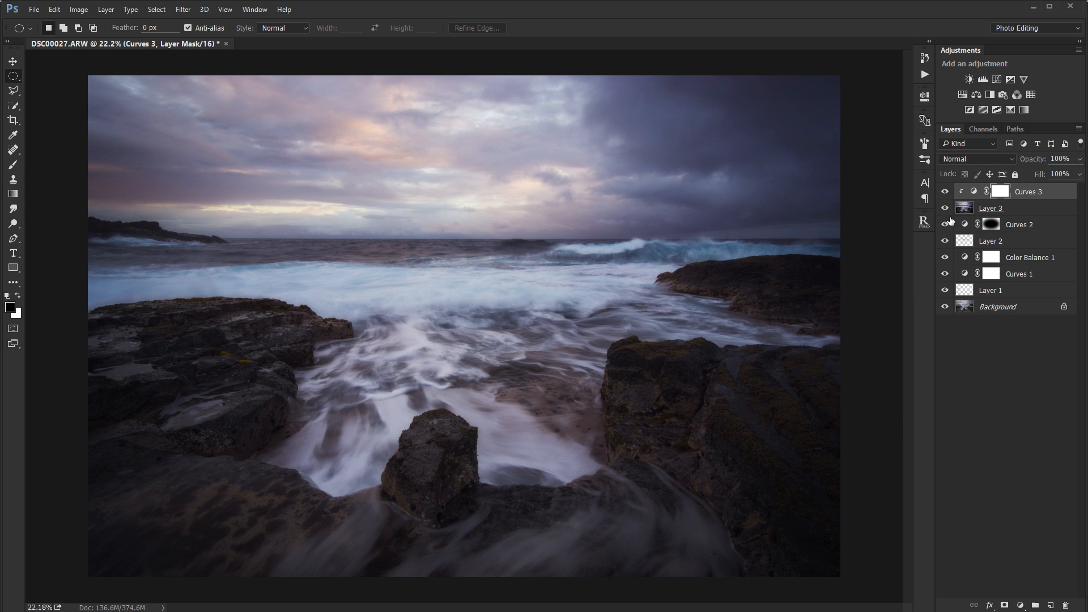
Set the blurred Layer 3's opacity to 16% and compare the photo without and with it.
click(997, 211)
key(1)
key(6)
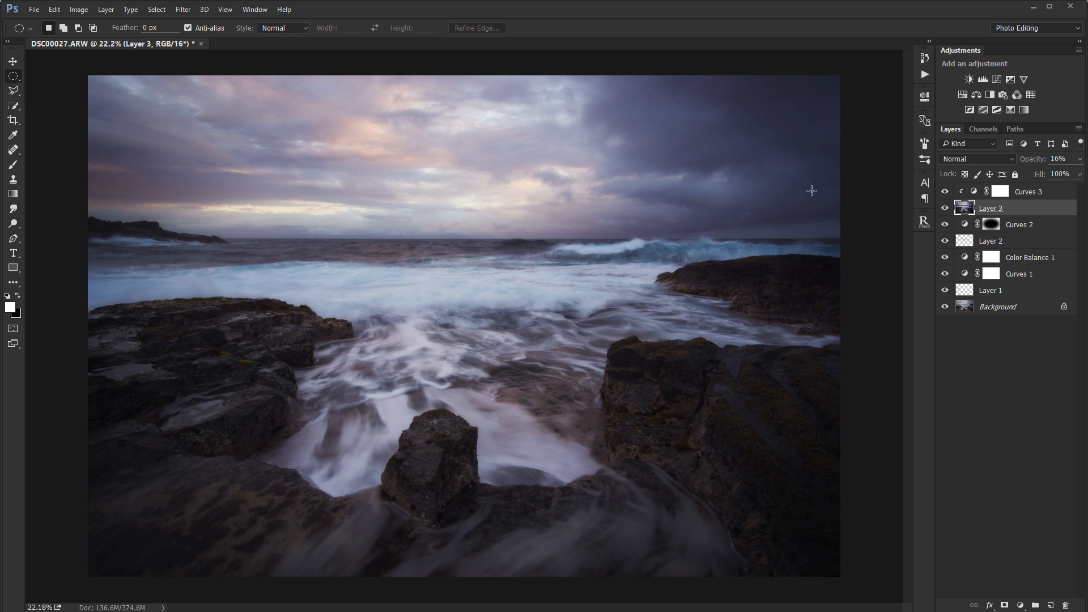
click(944, 208)
click(944, 208)
Add a white layer mask to Layer 3 and set up a black brush at 48% opacity and 1100 px.
click(1005, 605)
click(990, 208)
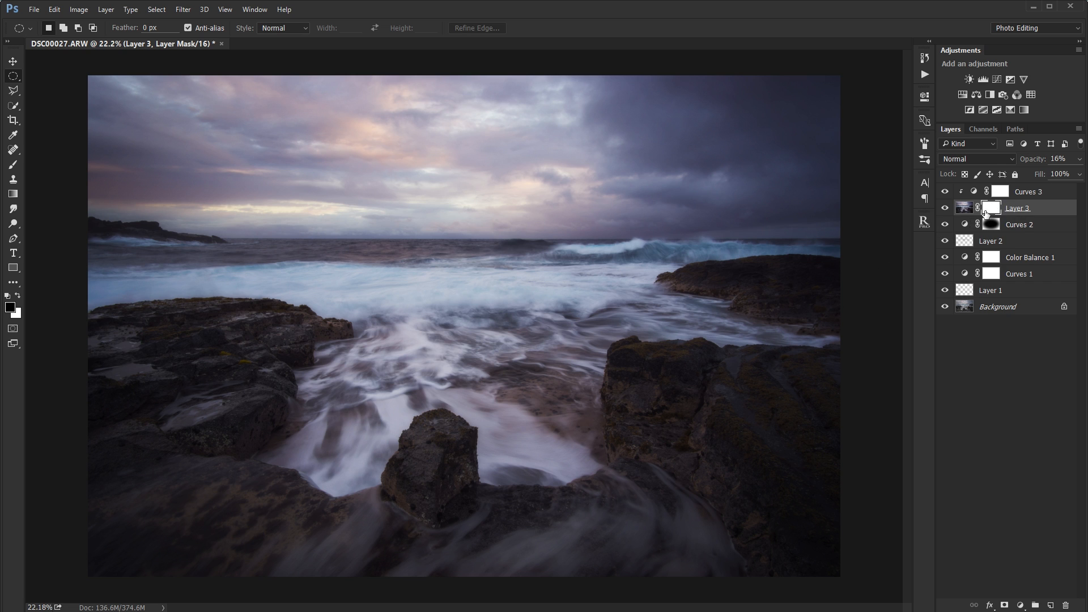
key(alt)
click(12, 164)
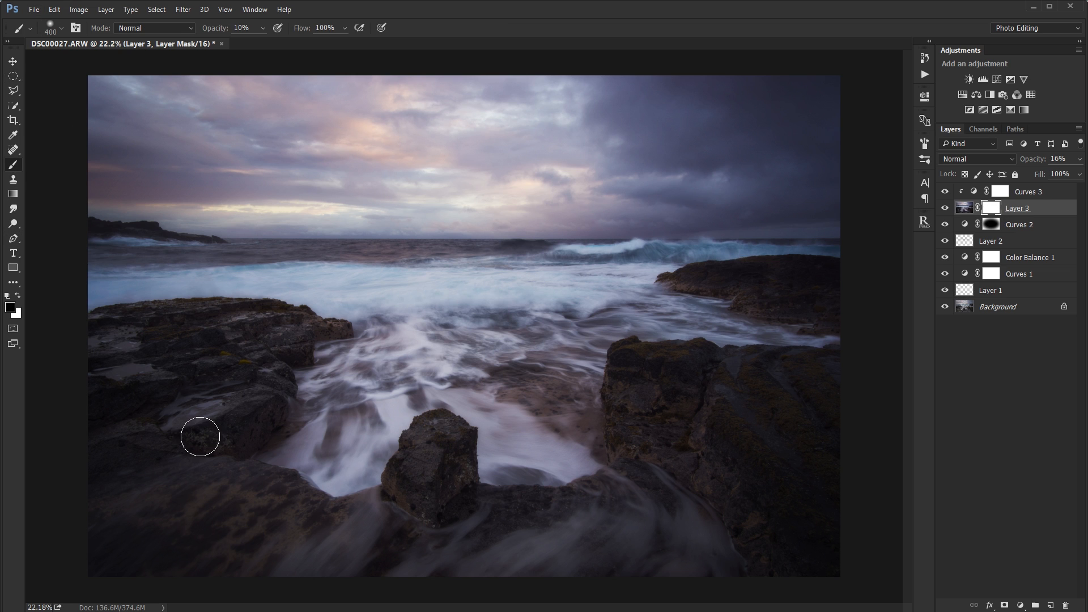
drag(214, 33, 237, 33)
key(bracketright)
key(bracketright)
key(bracketright)
key(bracketright)
key(bracketright)
key(bracketright)
Paint black on Layer 3's mask over the rocks, sky and missed edges to reduce the glow there, keeping it on the water.
mouse_move(437, 447)
mouse_down()
mouse_move(249, 509)
mouse_move(264, 375)
mouse_move(65, 414)
mouse_move(225, 519)
mouse_up()
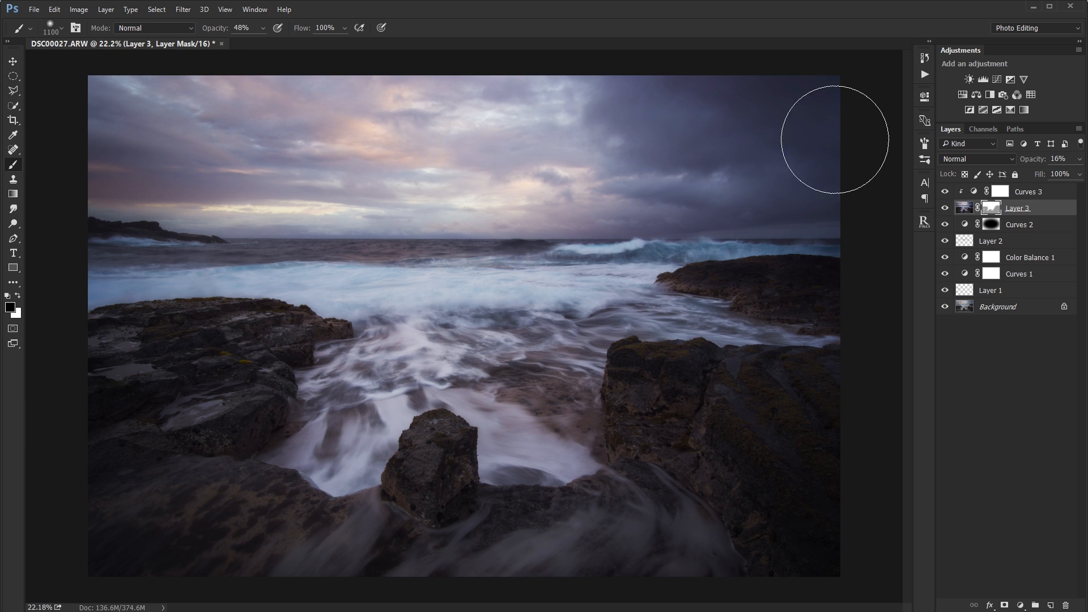
alt+click(991, 210)
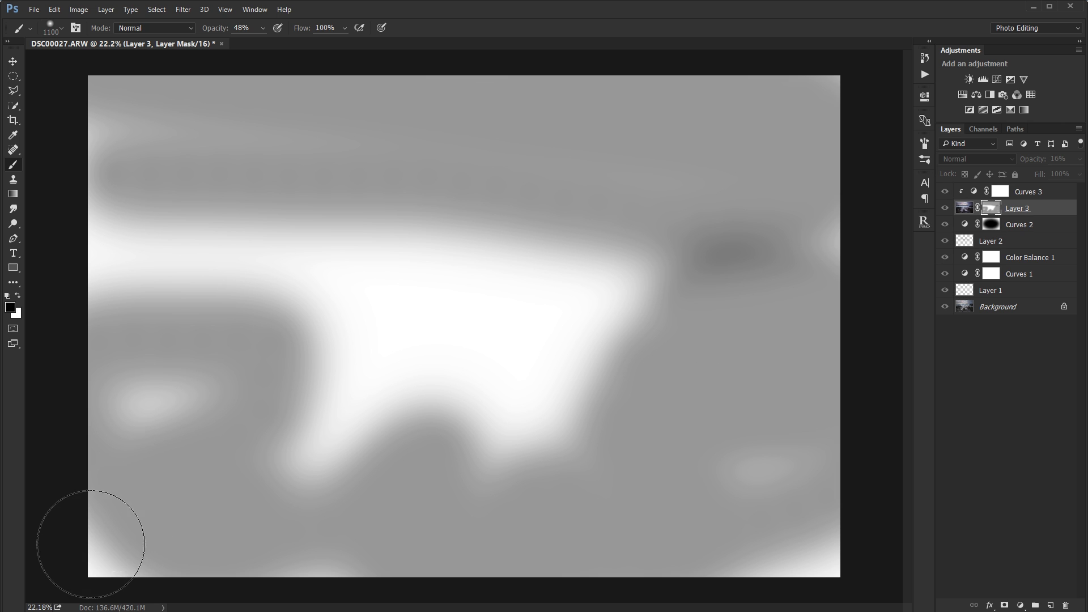
mouse_move(92, 539)
mouse_down()
mouse_move(286, 595)
mouse_move(740, 553)
mouse_move(653, 572)
mouse_move(882, 553)
mouse_move(453, 558)
mouse_up()
mouse_move(57, 577)
mouse_down()
mouse_move(168, 593)
mouse_move(838, 503)
mouse_move(138, 538)
mouse_move(451, 559)
mouse_move(899, 485)
mouse_move(651, 549)
mouse_move(865, 510)
mouse_up()
alt+click(995, 211)
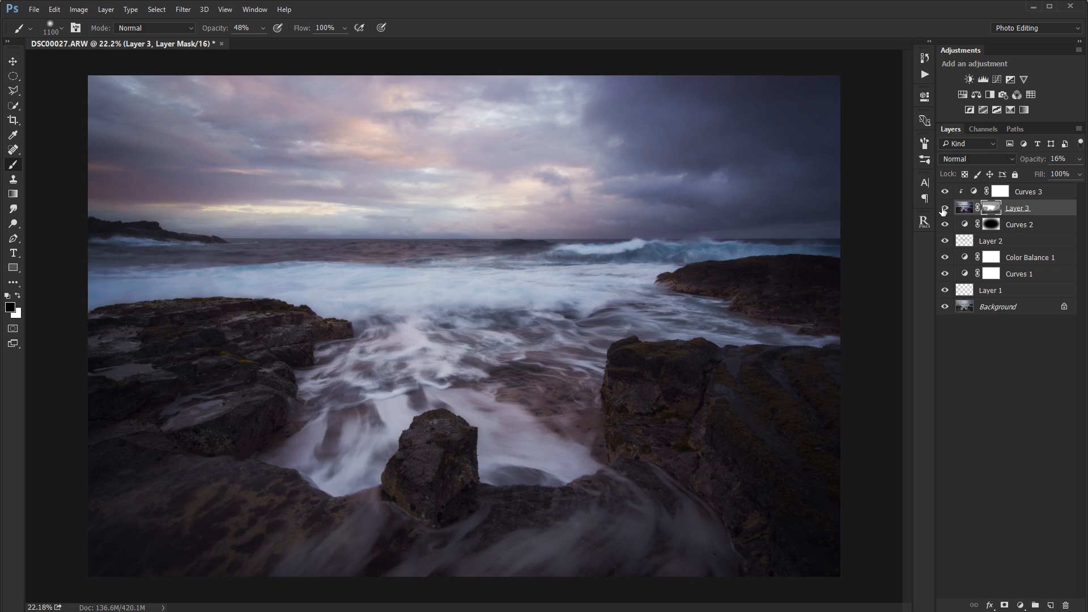
shift+click(996, 207)
shift+click(993, 207)
click(1052, 339)
click(10, 64)
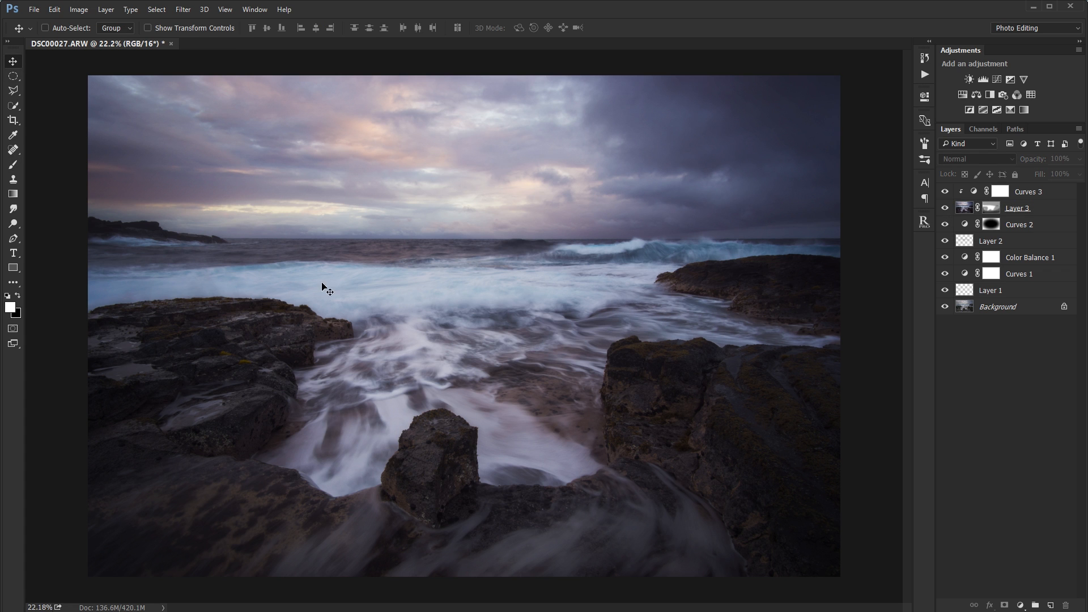
Crop the photo to 4:5 with the frame shifted right, keeping cropped pixels, and restore the full canvas with Reveal All.
key(c)
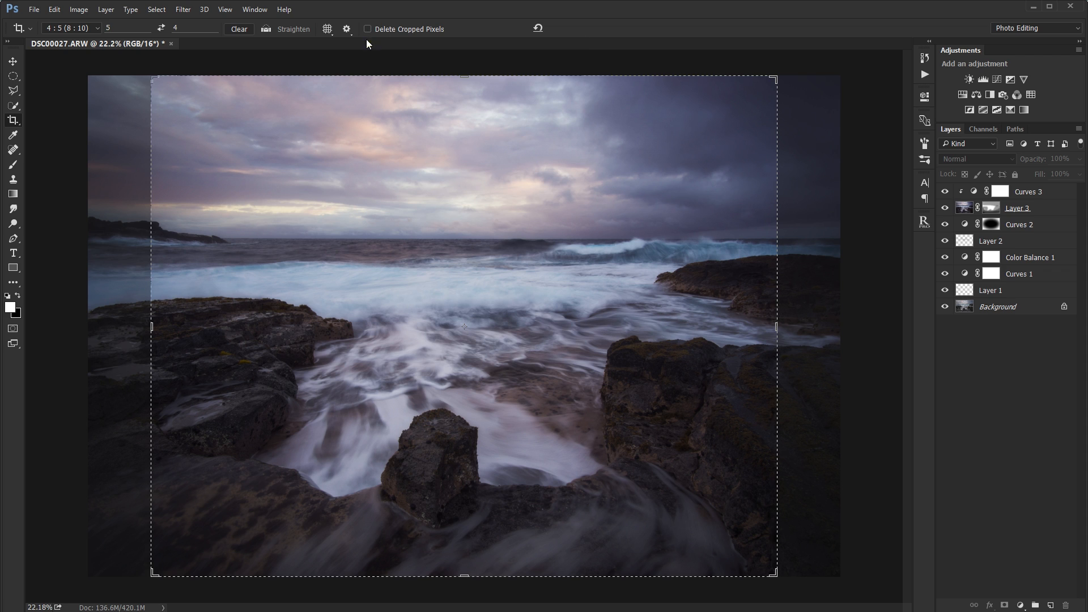
click(527, 221)
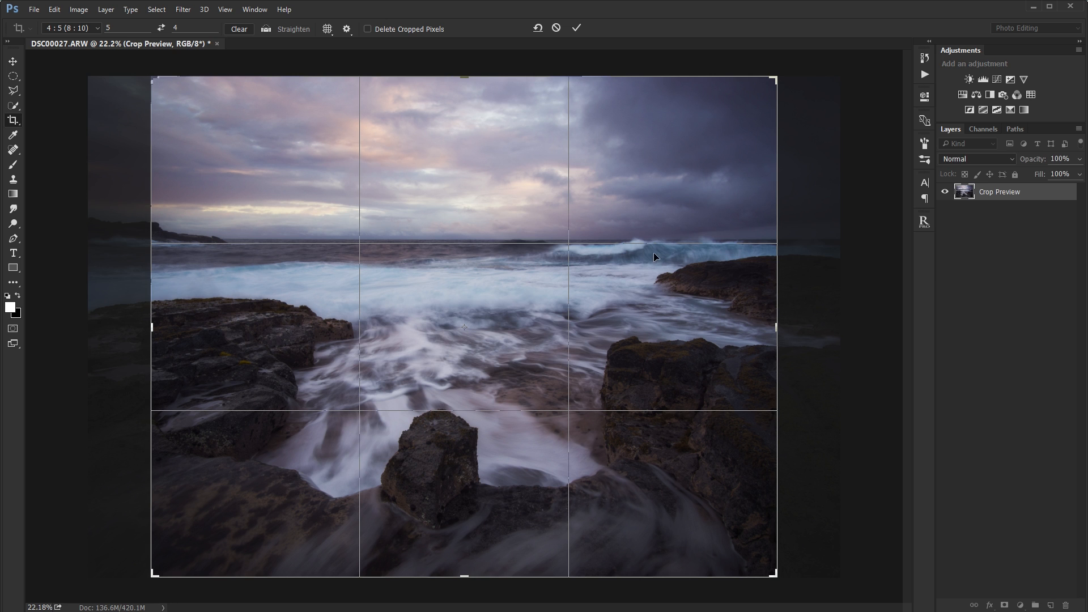
drag(680, 265, 649, 264)
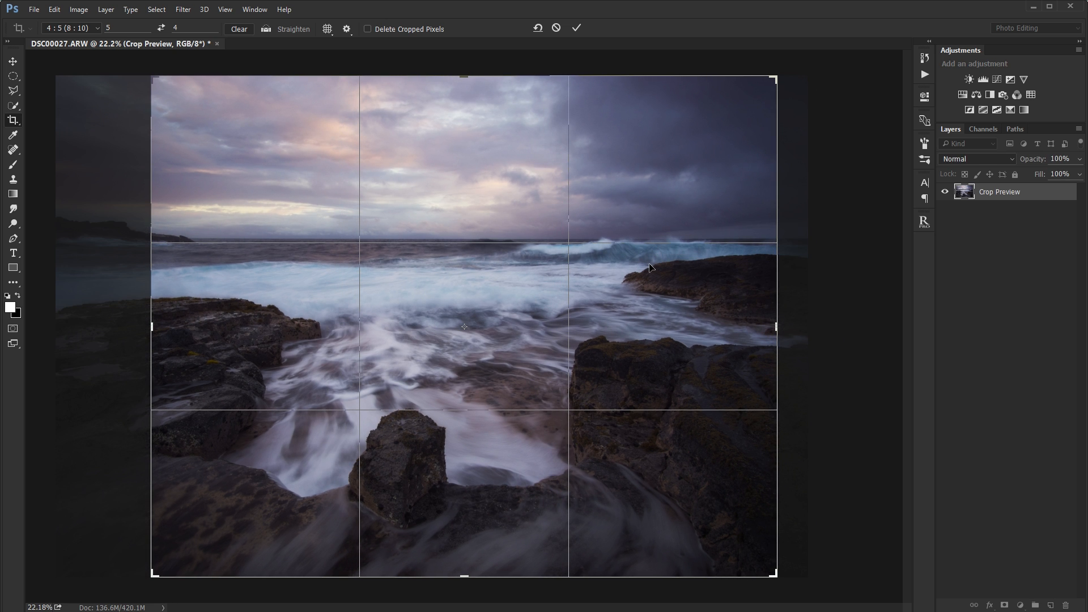
key(Return)
click(526, 263)
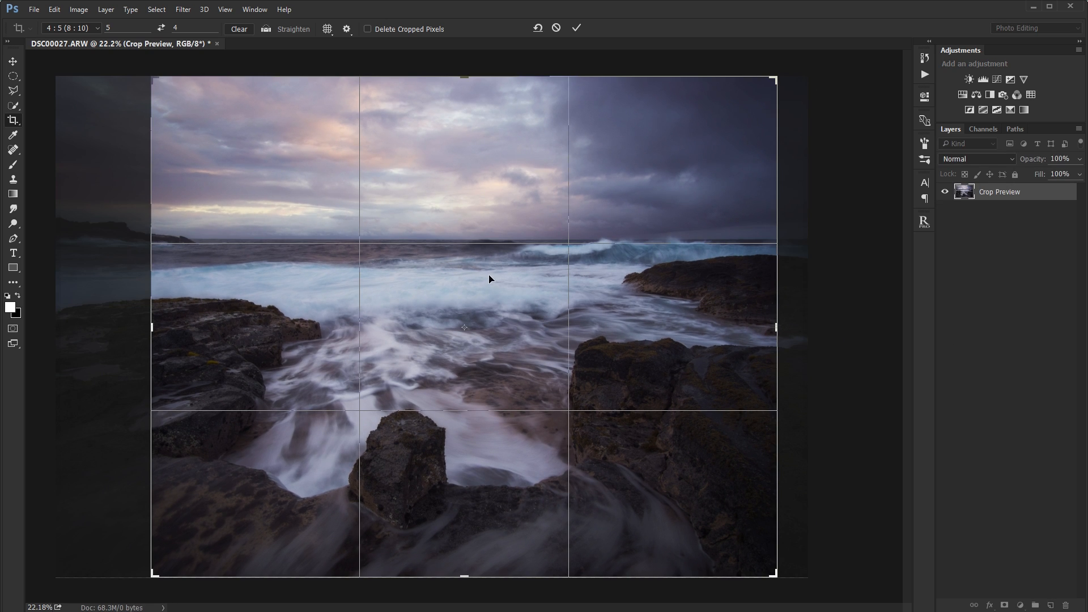
drag(487, 278, 566, 281)
click(563, 28)
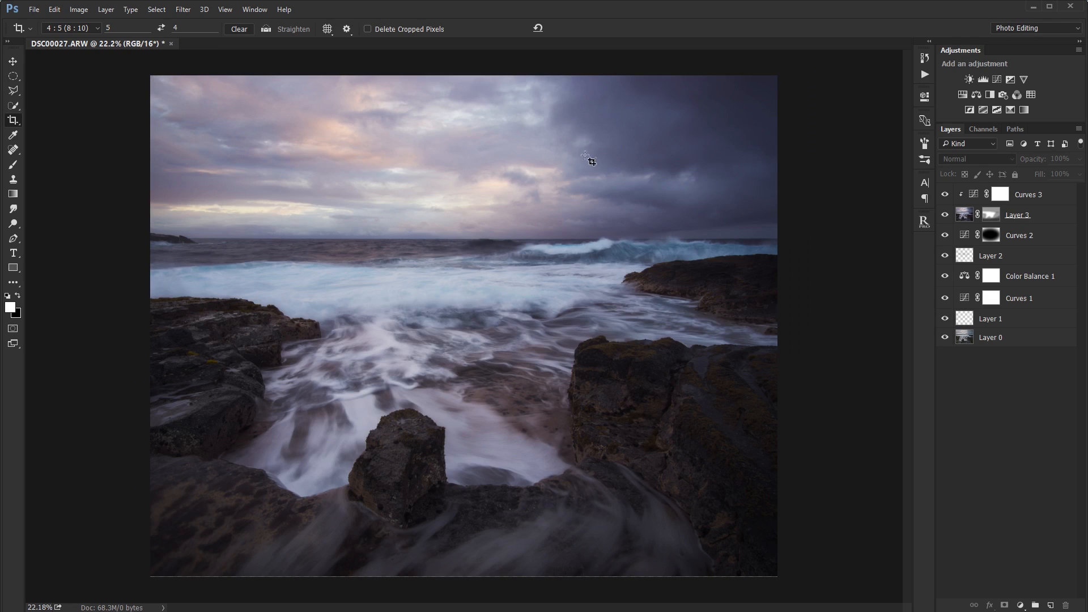
click(85, 12)
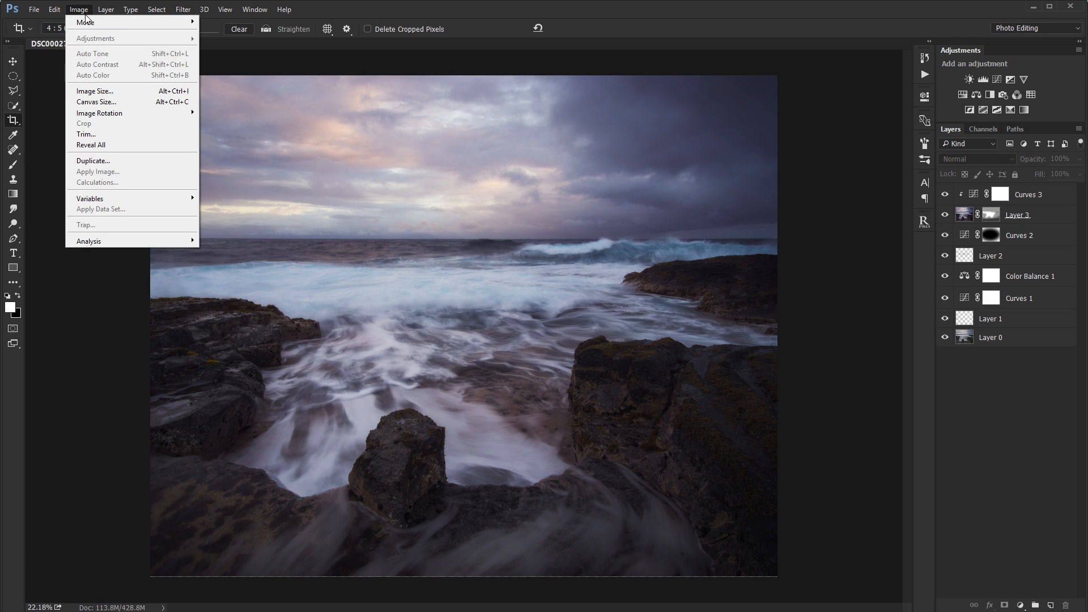
click(108, 144)
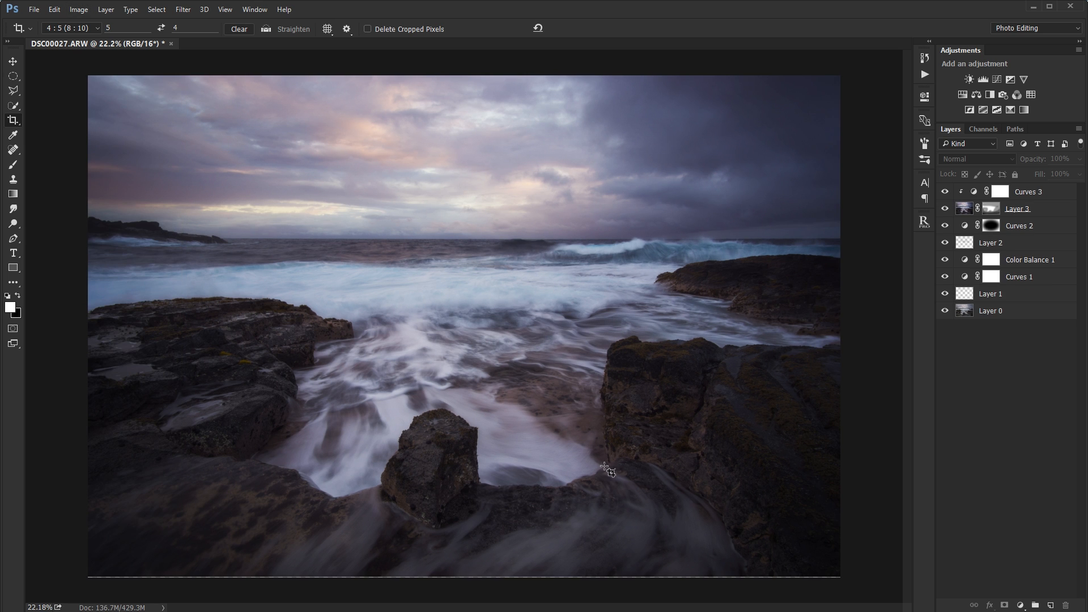
Show only Layer 0, and turn Layer 1 and Curves 1 back on one by one to review their effect.
click(975, 313)
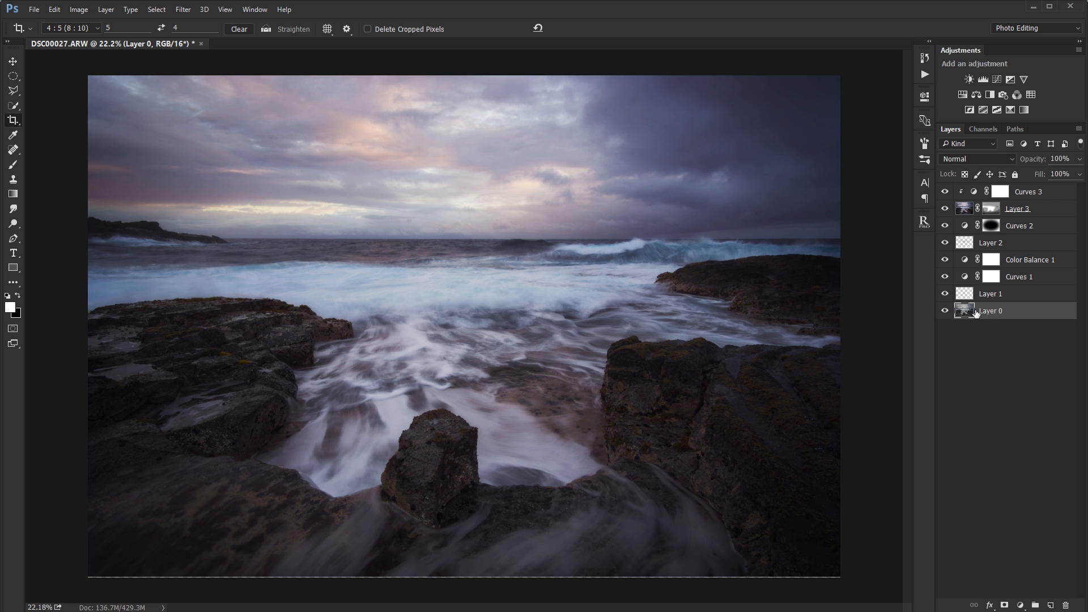
alt+click(944, 311)
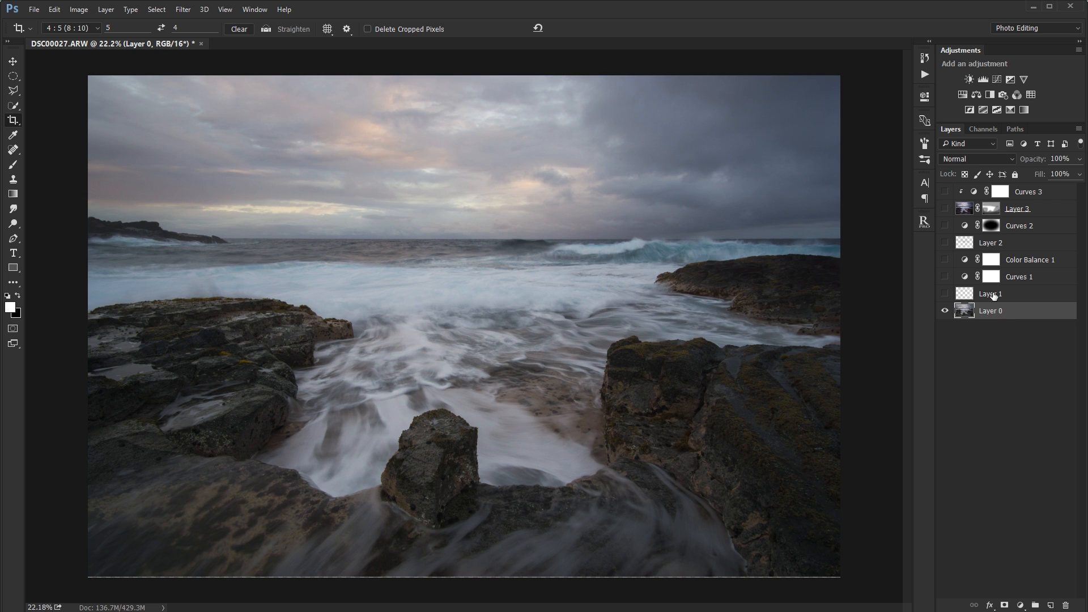
click(981, 294)
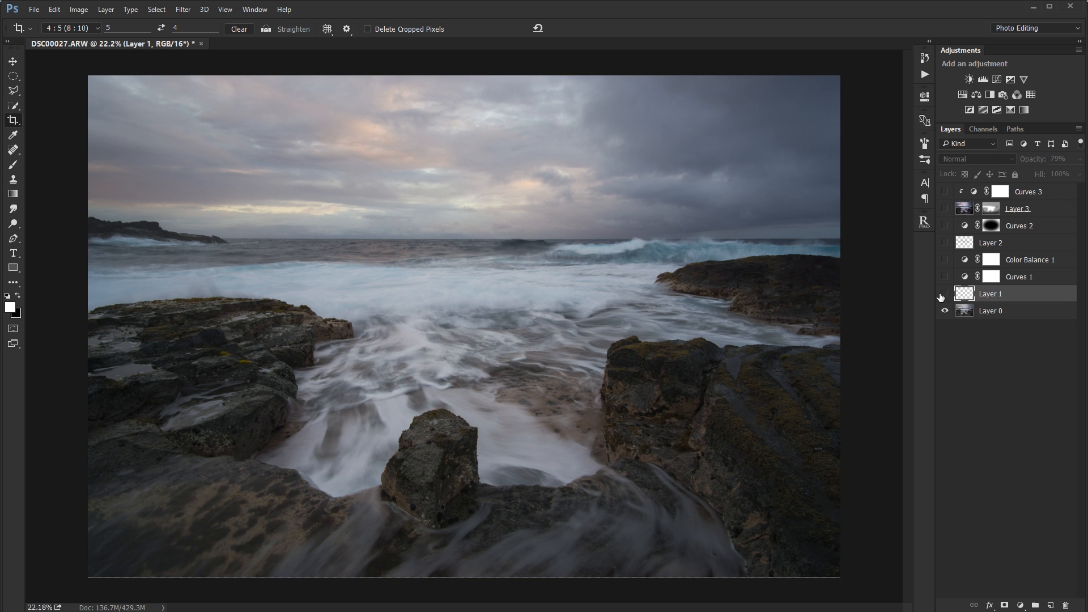
click(944, 295)
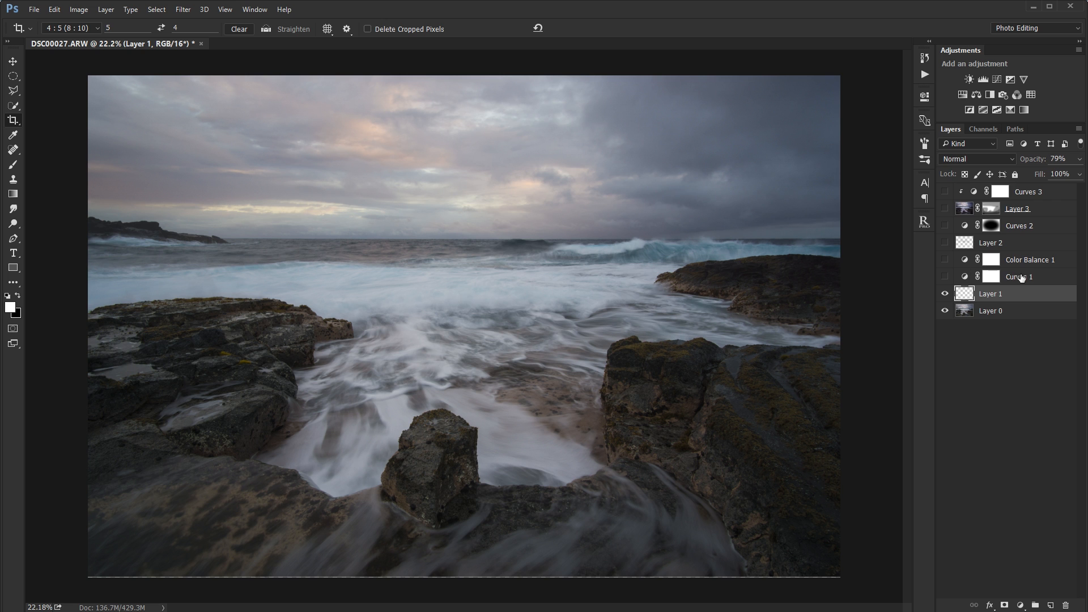
click(1020, 277)
click(944, 277)
Turn Color Balance 1, Layer 2, Curves 2, Layer 3 and Curves 3 back on in order to review each edit.
click(991, 260)
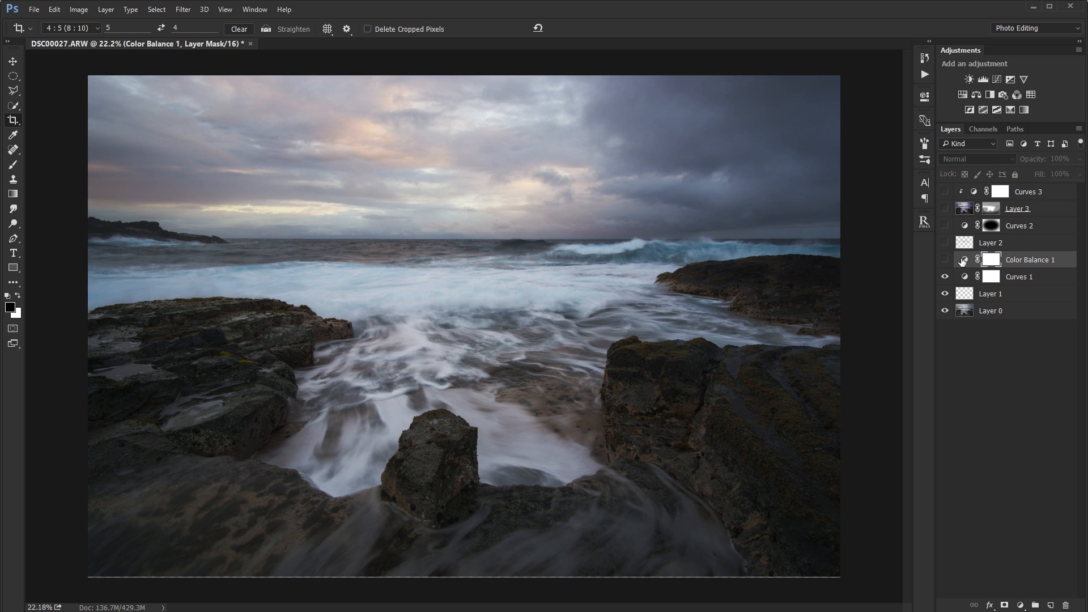
click(945, 260)
click(983, 244)
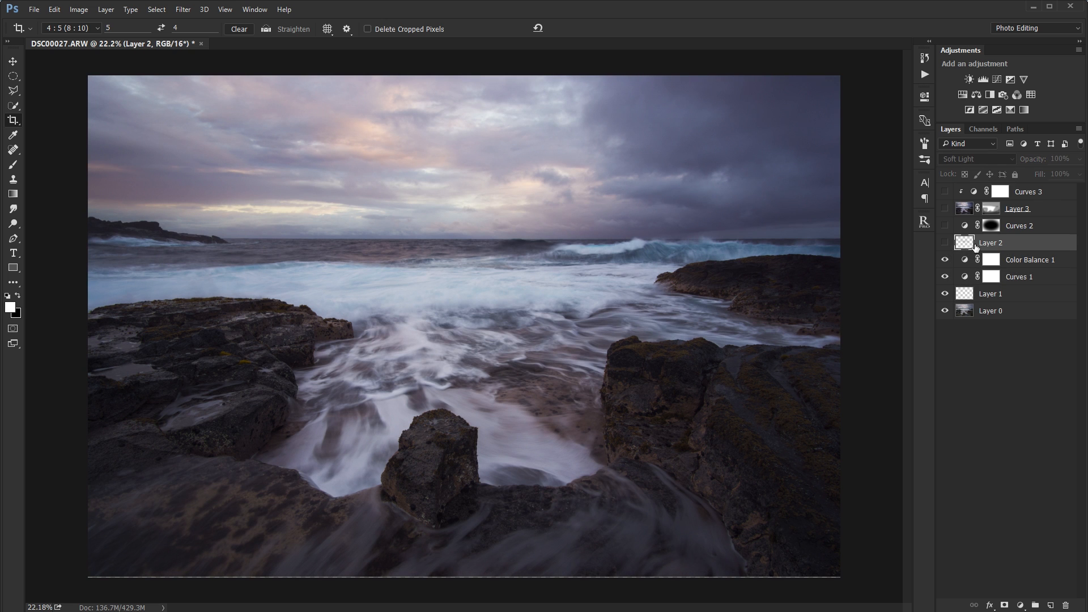
click(944, 244)
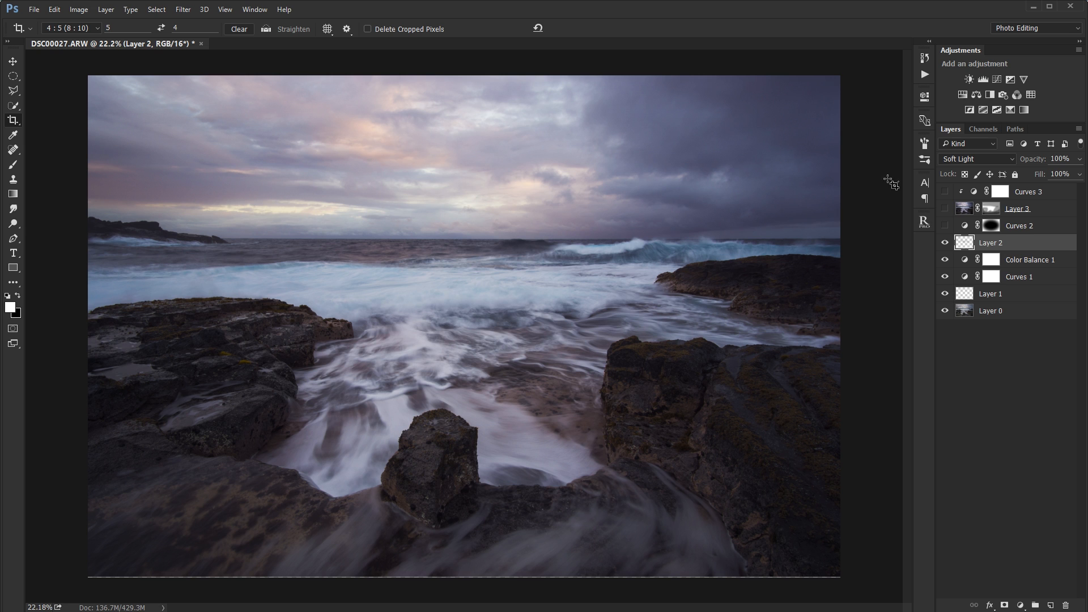
click(943, 226)
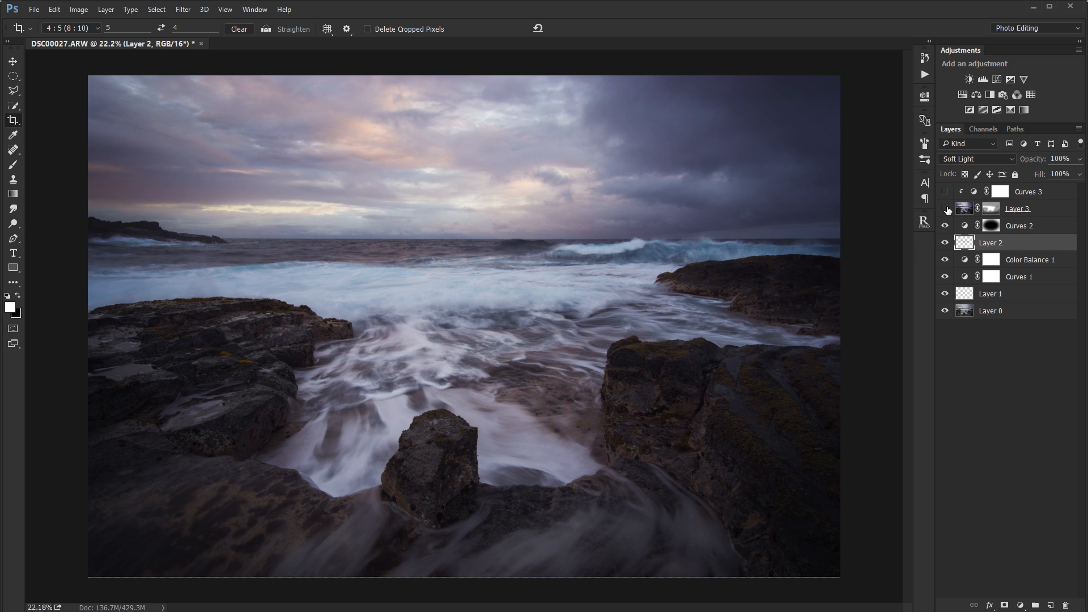
click(1042, 213)
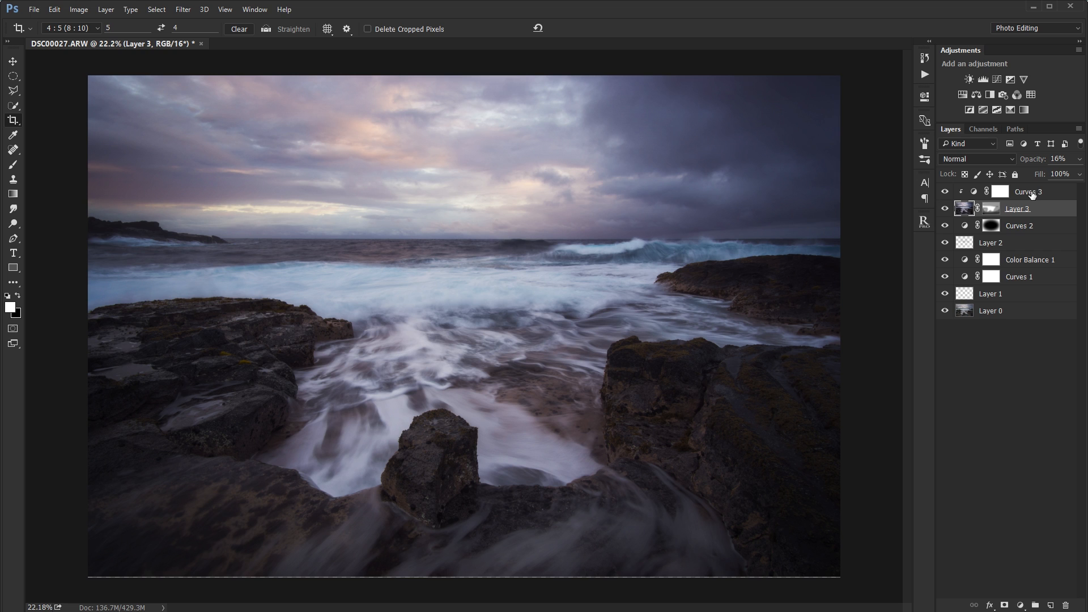
Review Layer 3 with its clipped Curves 3 and the midtone settings of Color Balance 1, and deselect all layers.
shift+click(1031, 193)
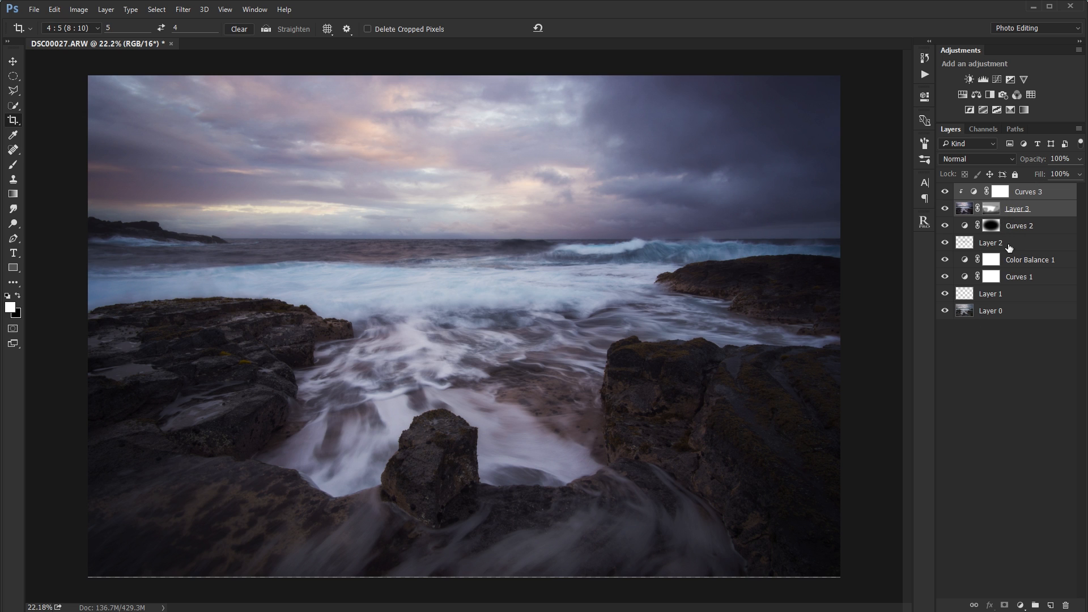
click(956, 210)
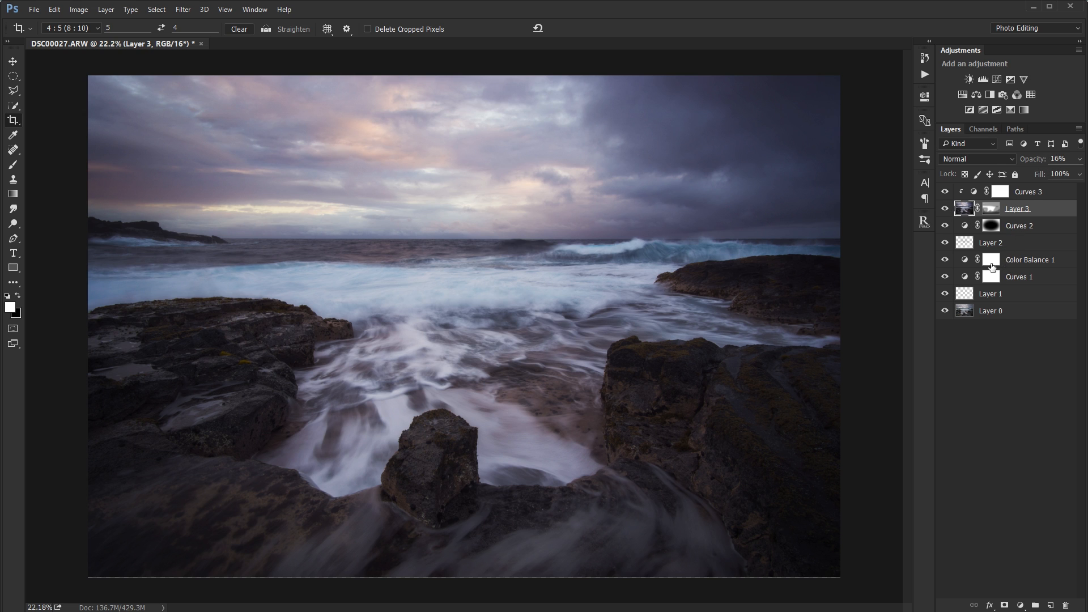
double_click(969, 262)
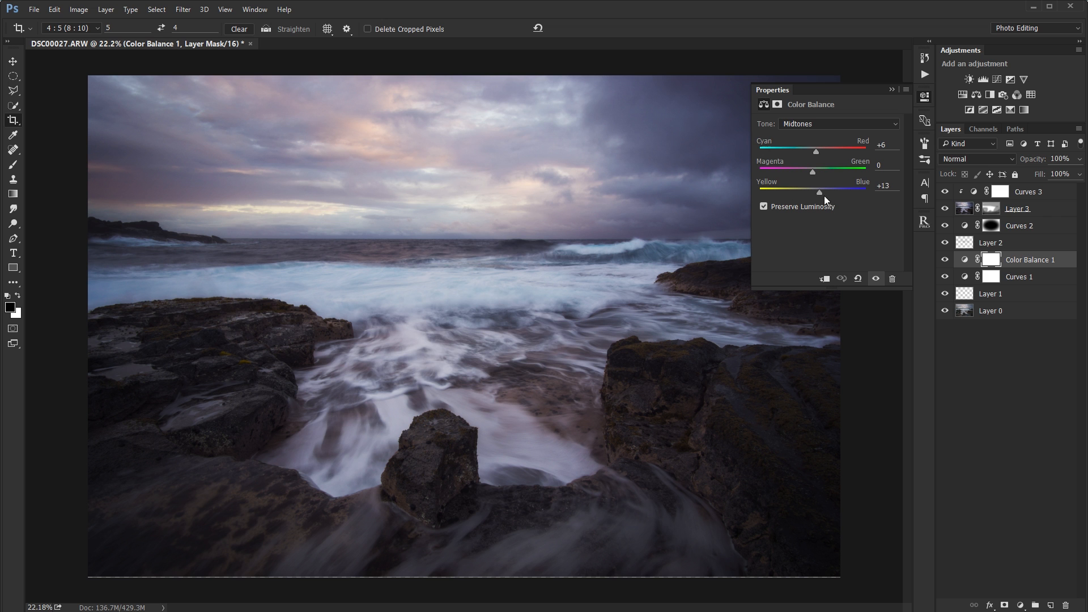
mouse_move(810, 192)
mouse_down()
mouse_move(793, 189)
mouse_move(821, 195)
mouse_up()
click(957, 395)
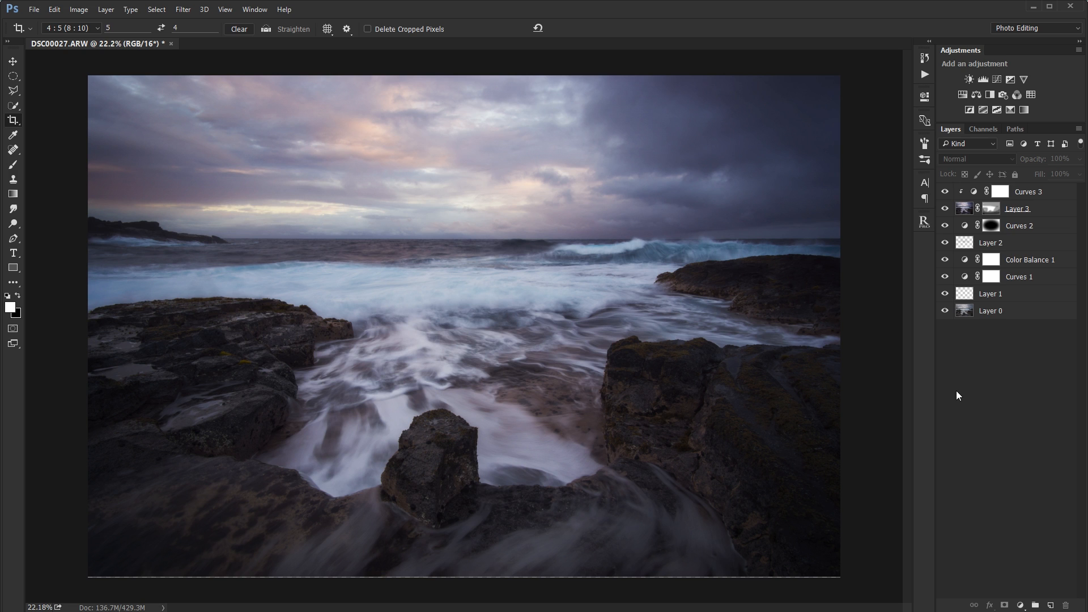